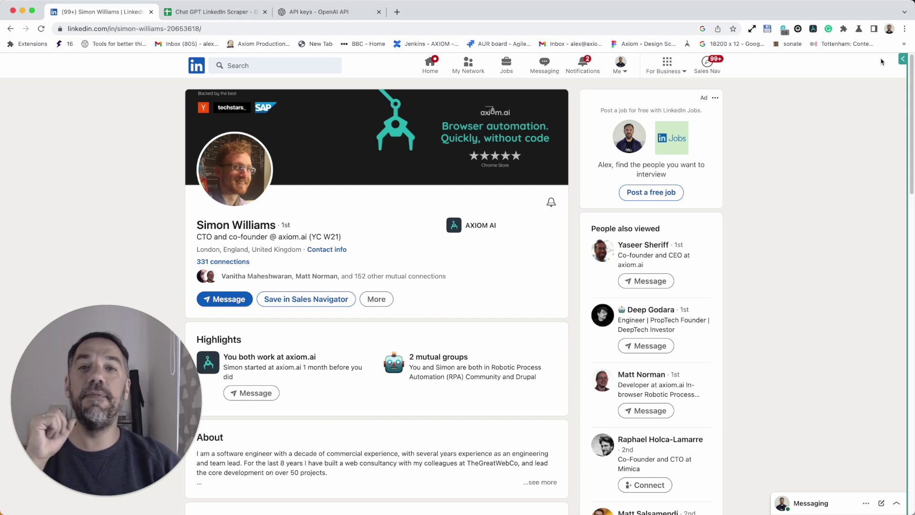
- Set the Go to page sub-step 1.1 to the current LinkedIn profile URL, then open sub-step 1.2
left_click(903, 59)
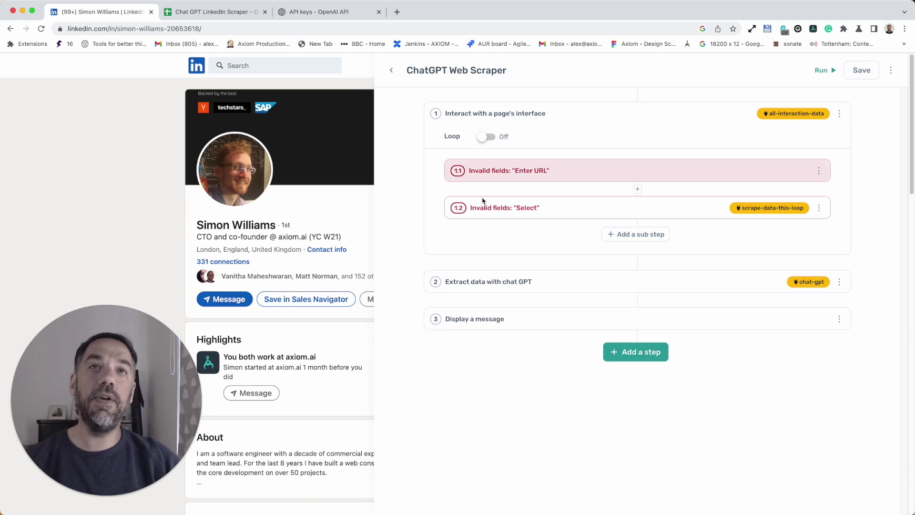
left_click(642, 171)
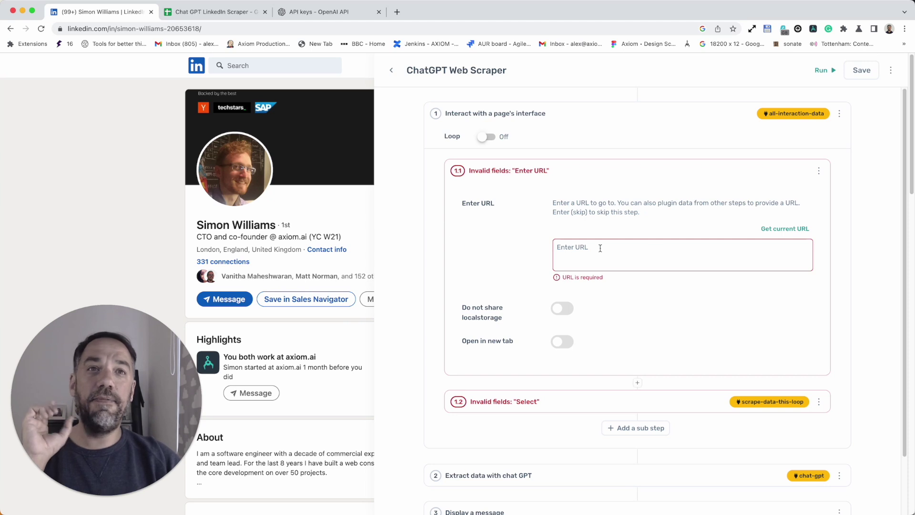
left_click(782, 229)
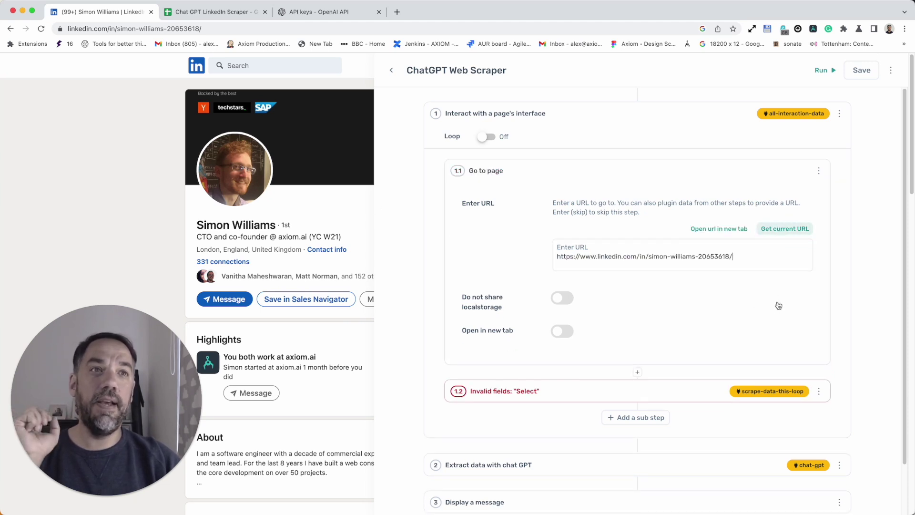
left_click(660, 176)
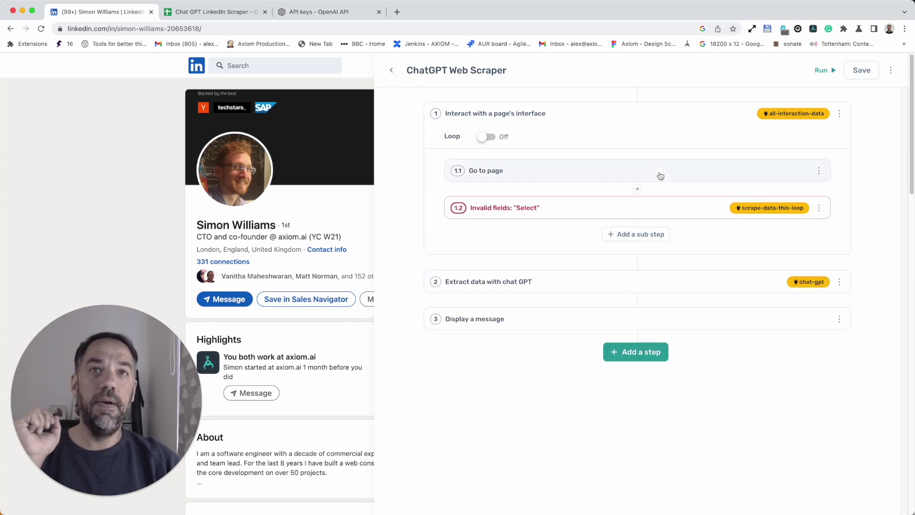
left_click(661, 209)
- Select the LinkedIn profile content area as the data to scrape
scroll(639, 248, "down", 2)
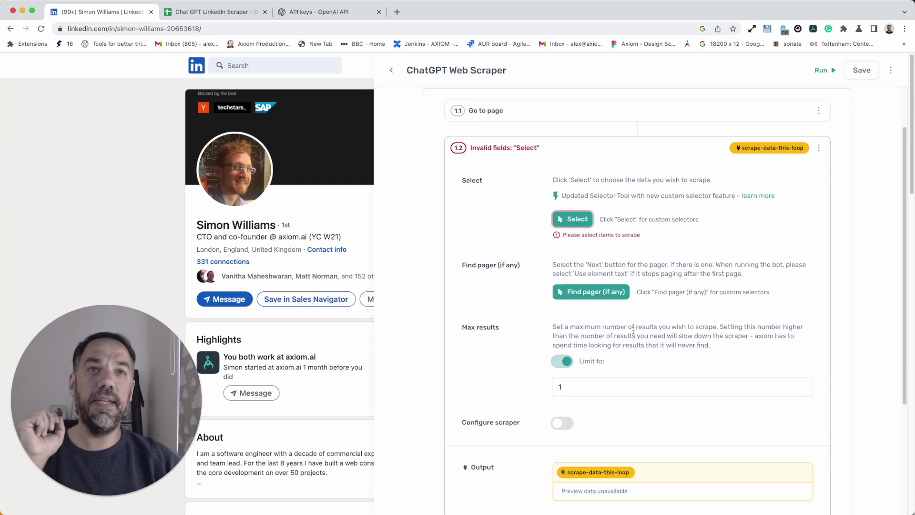
left_click(582, 220)
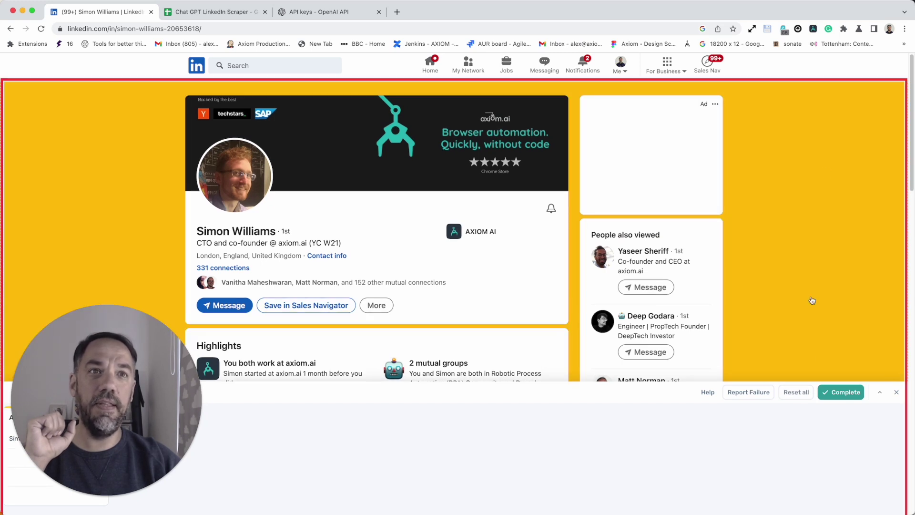
left_click(840, 392)
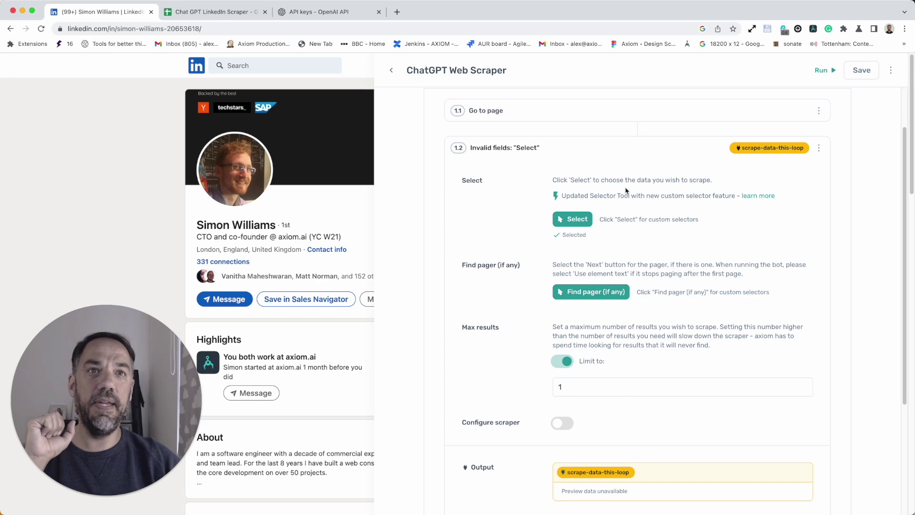
scroll(608, 396, "down", 5)
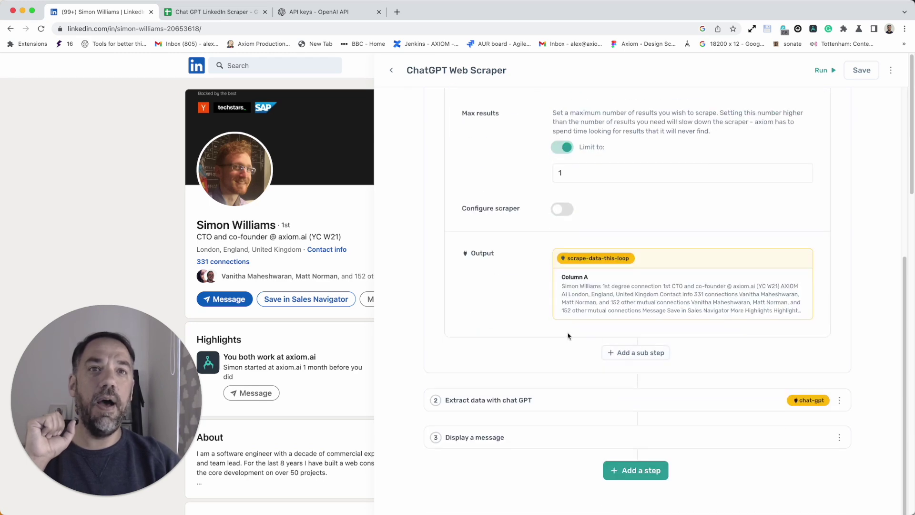
scroll(615, 305, "up", 2)
- Enable scraper configuration with a 3000 ms wait and 0 retry attempts
left_click(565, 247)
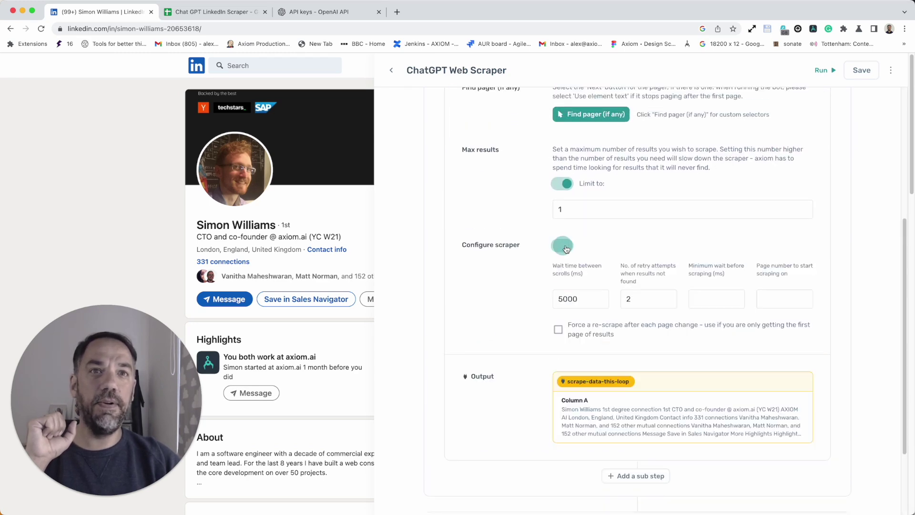
double_click(568, 301)
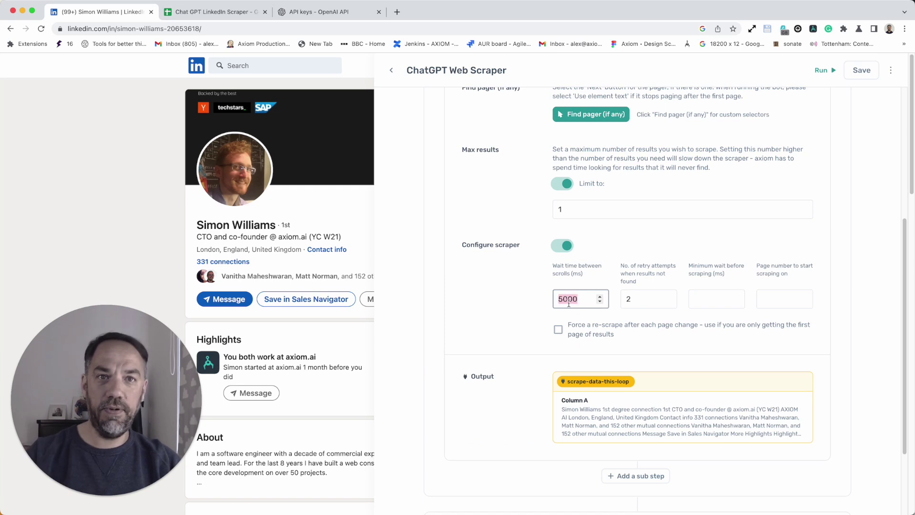
type("3000")
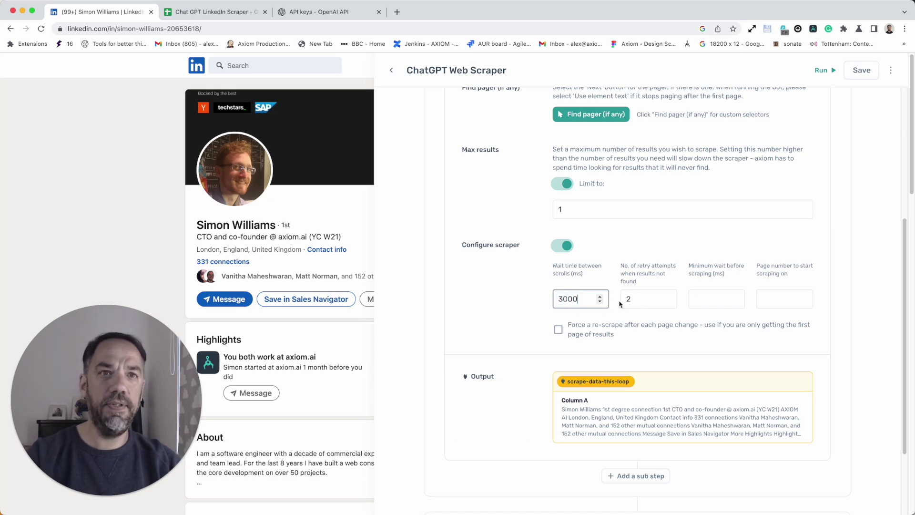
left_click(628, 299)
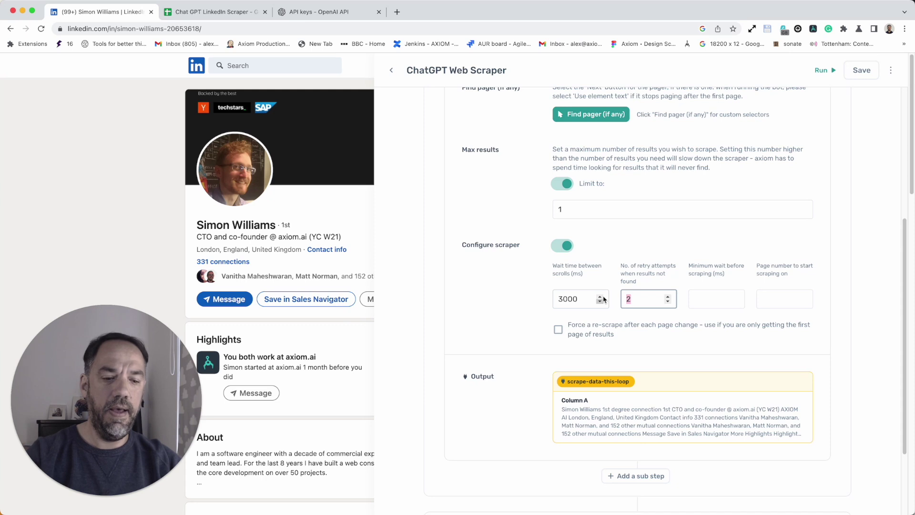
type("0")
scroll(624, 168, "up", 4)
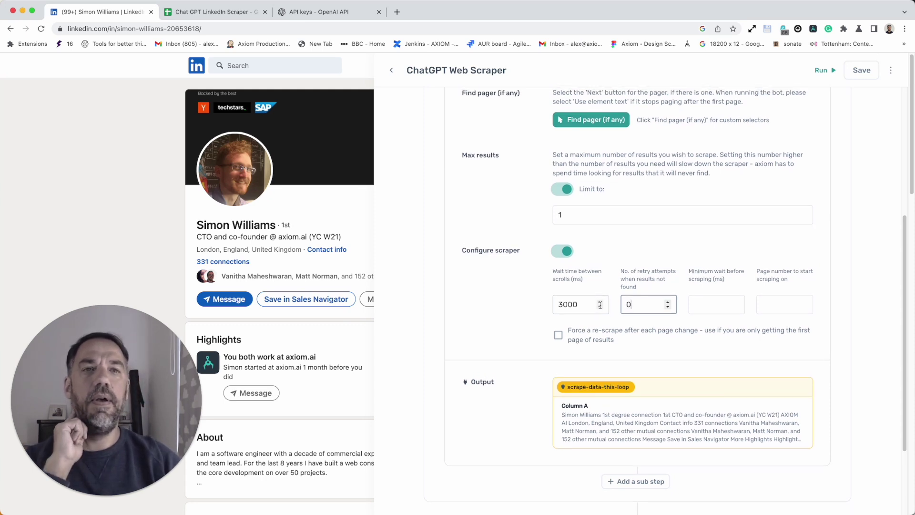
left_click(624, 157)
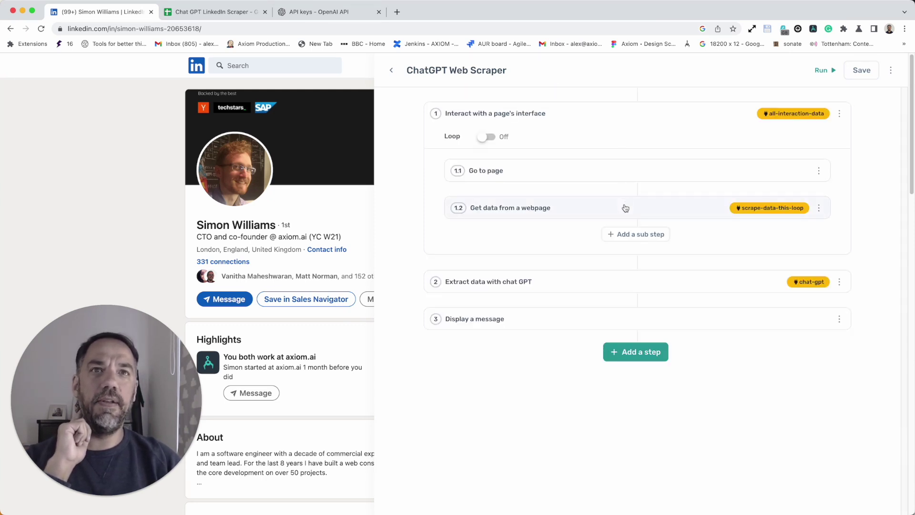
left_click(613, 278)
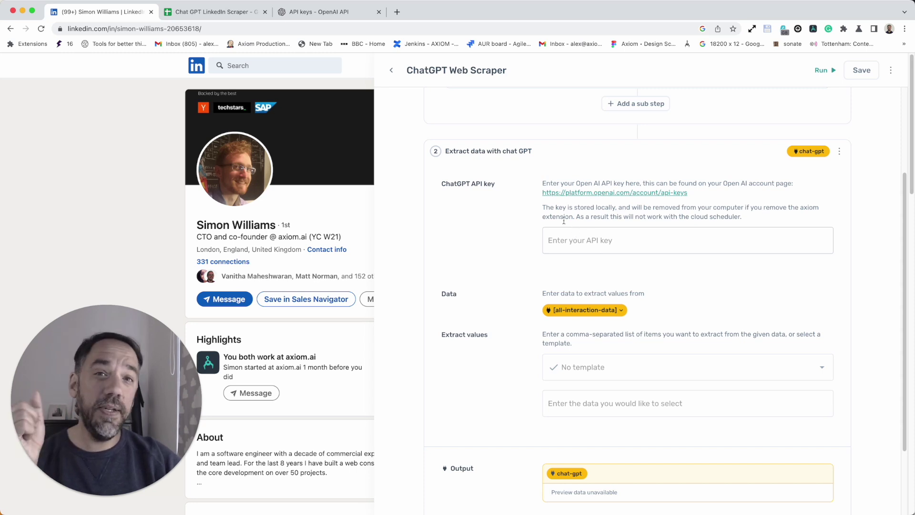
- Create an OpenAI secret key named 'test' and copy it
left_click(309, 8)
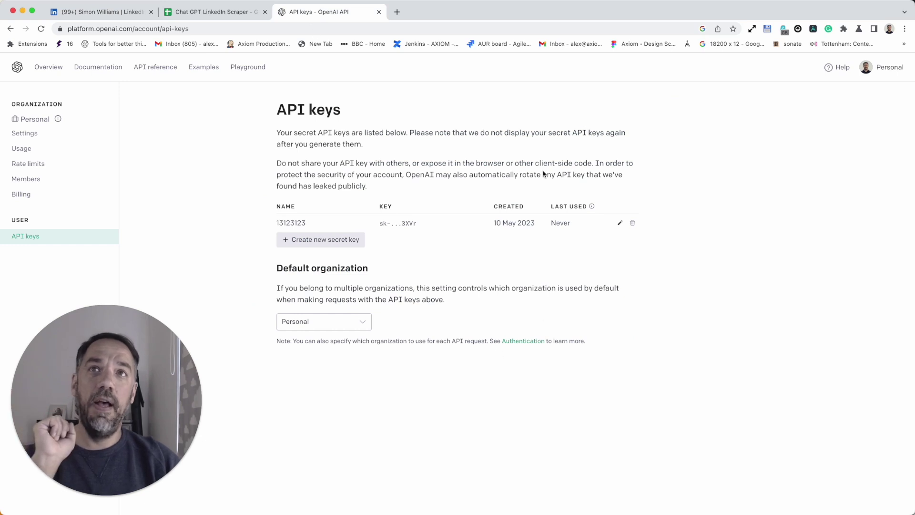
left_click(305, 239)
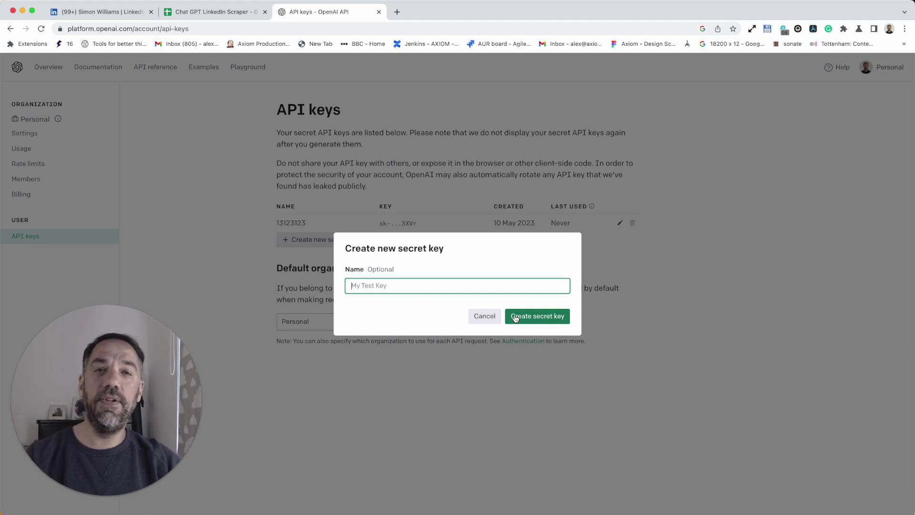
type("test")
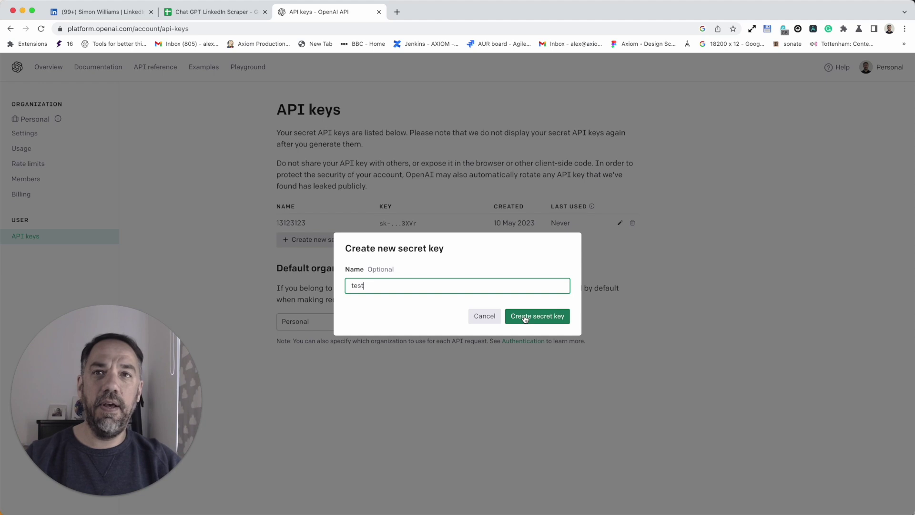
left_click(525, 318)
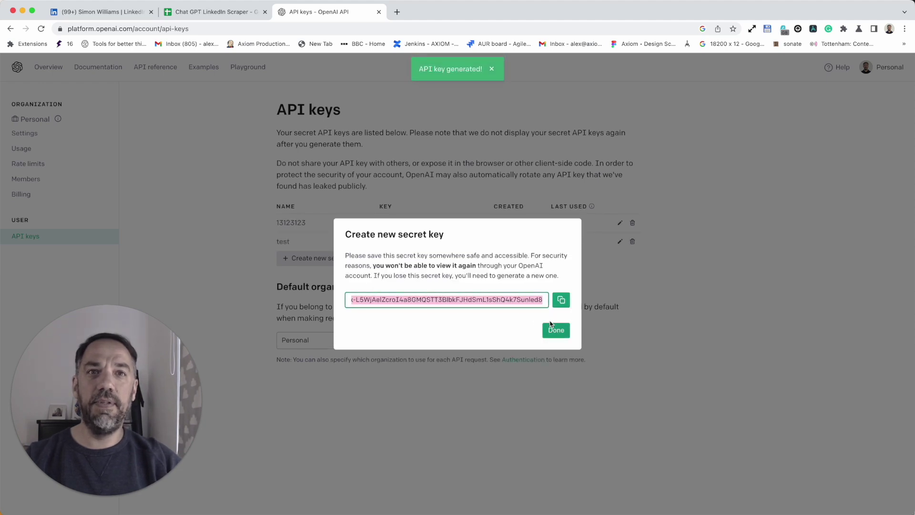
left_click(562, 302)
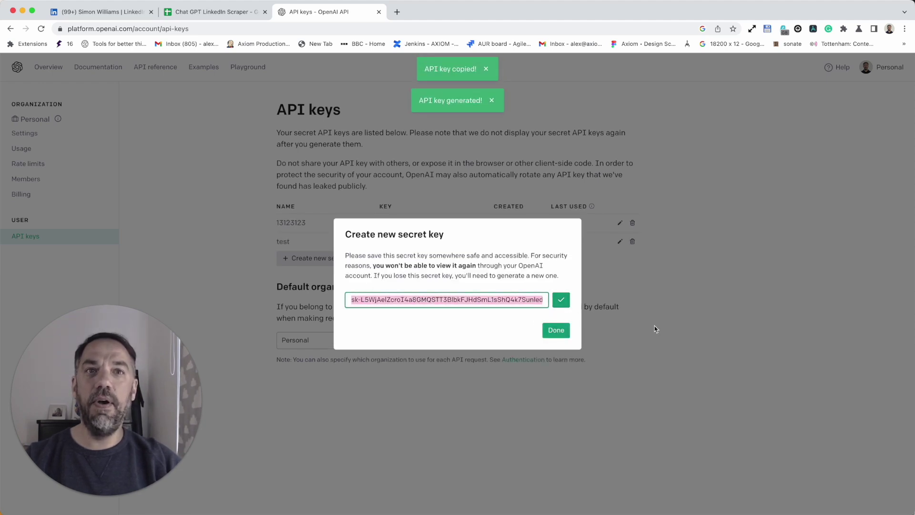
- Paste the copied OpenAI API key into the ChatGPT extraction step
left_click(133, 14)
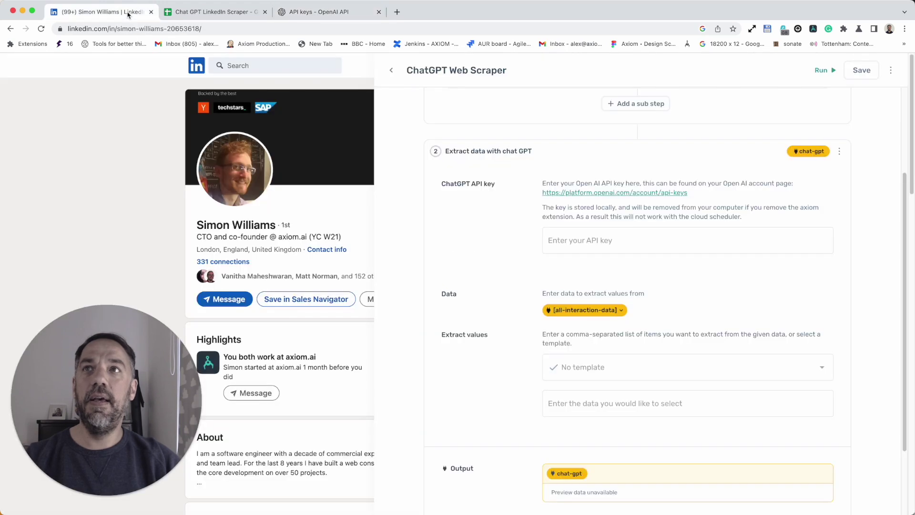
left_click(607, 244)
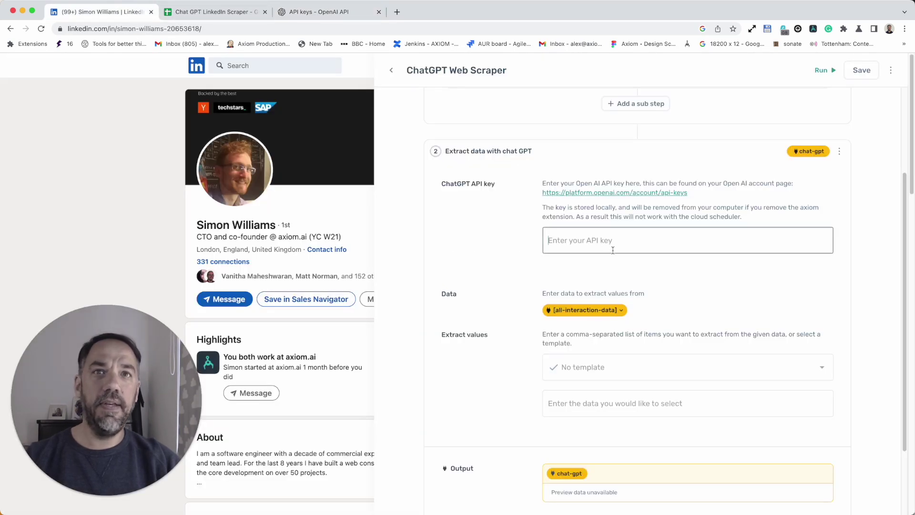
key("cmd+v")
left_click(692, 287)
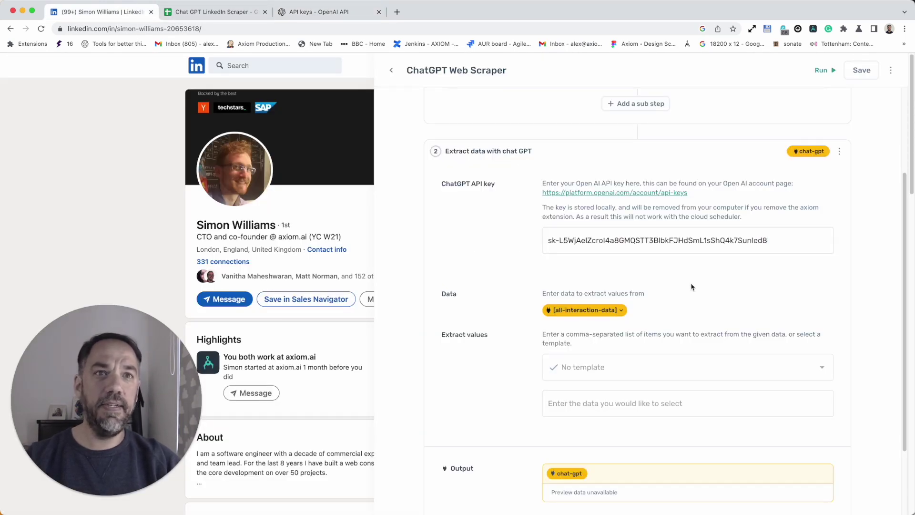
- Use the LinkedIn profile data template and extract 'Name, job title'
left_click(585, 374)
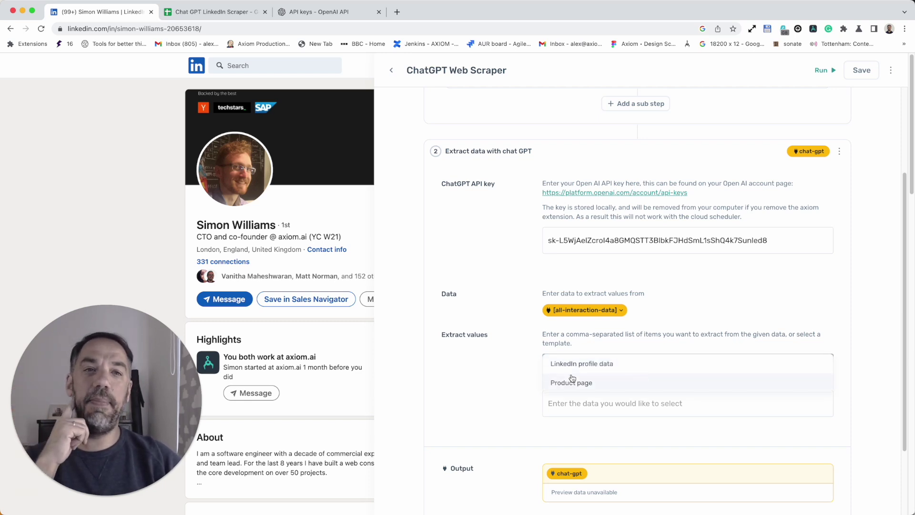
left_click(627, 369)
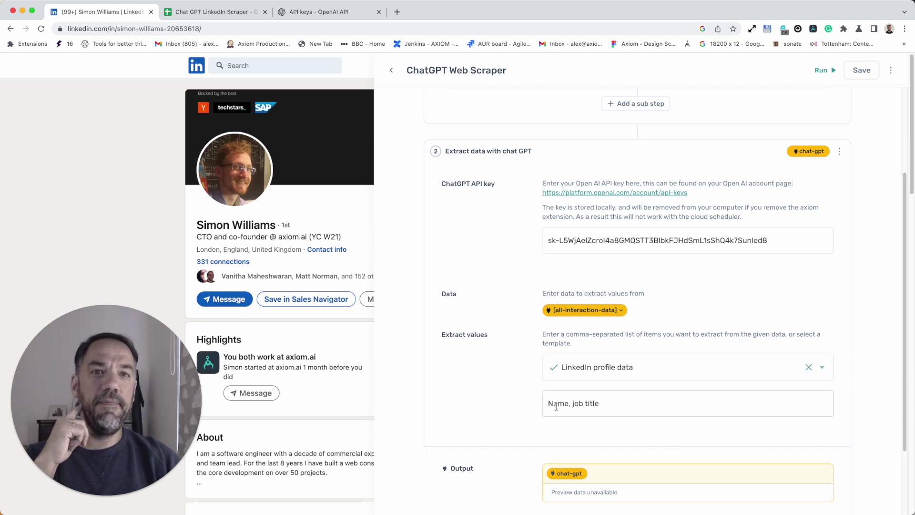
left_click(603, 406)
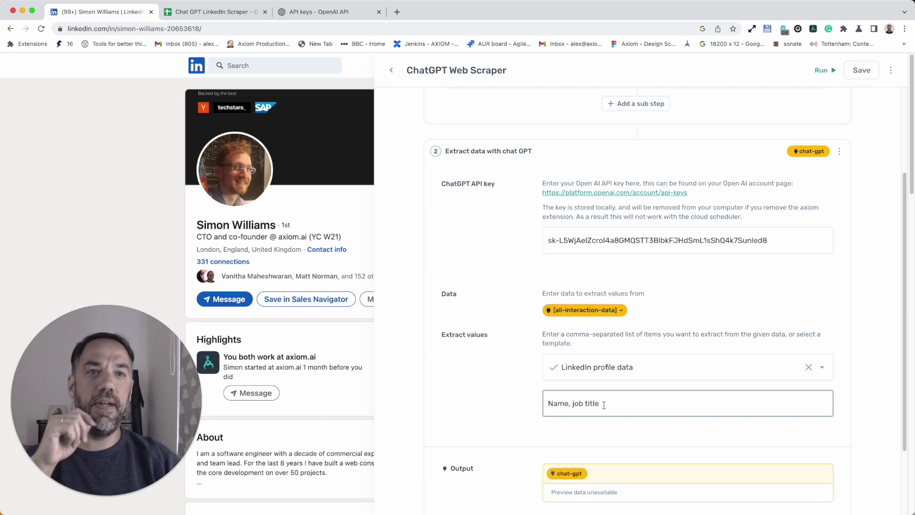
left_click(603, 424)
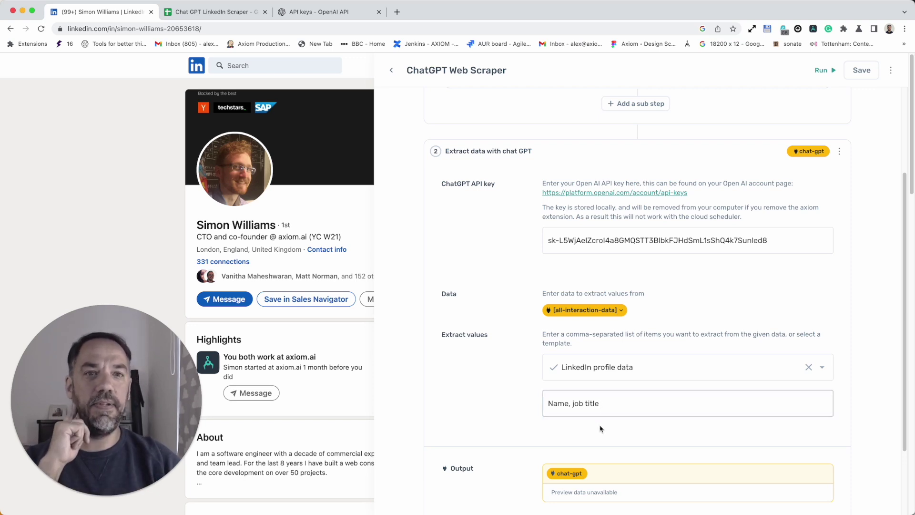
left_click(603, 157)
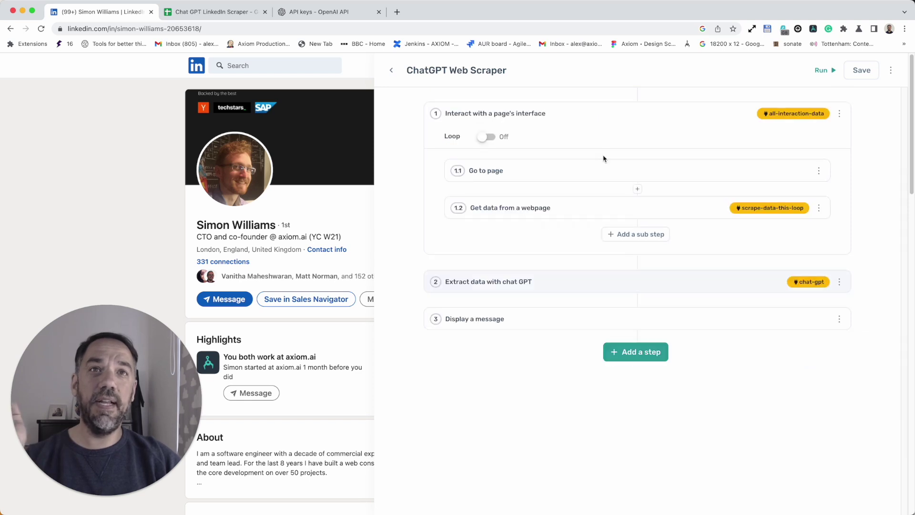
left_click(567, 327)
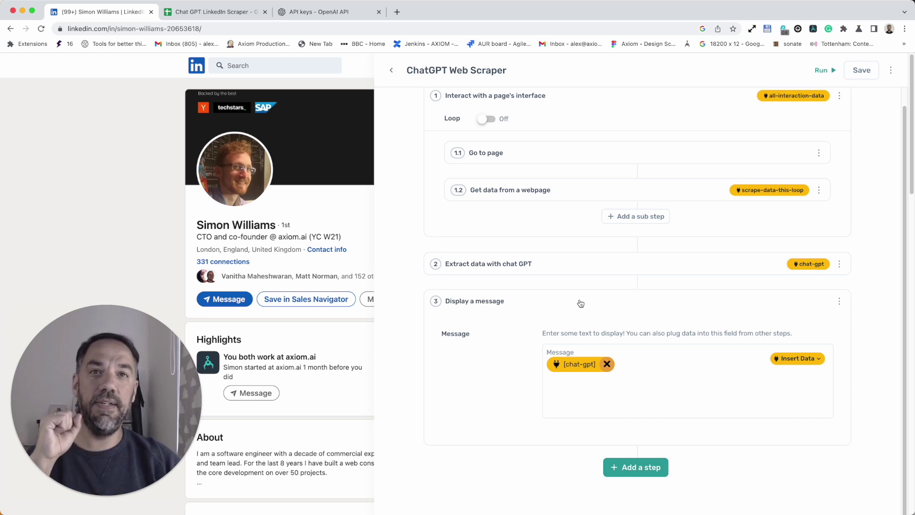
left_click(581, 303)
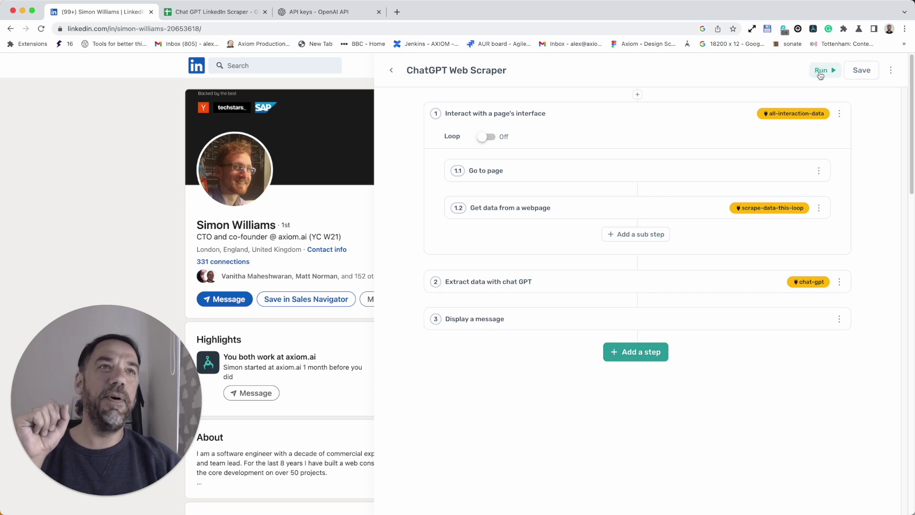
left_click(820, 75)
- Run the three-step bot with the desktop app and watch the automated Chrome window
left_click(828, 108)
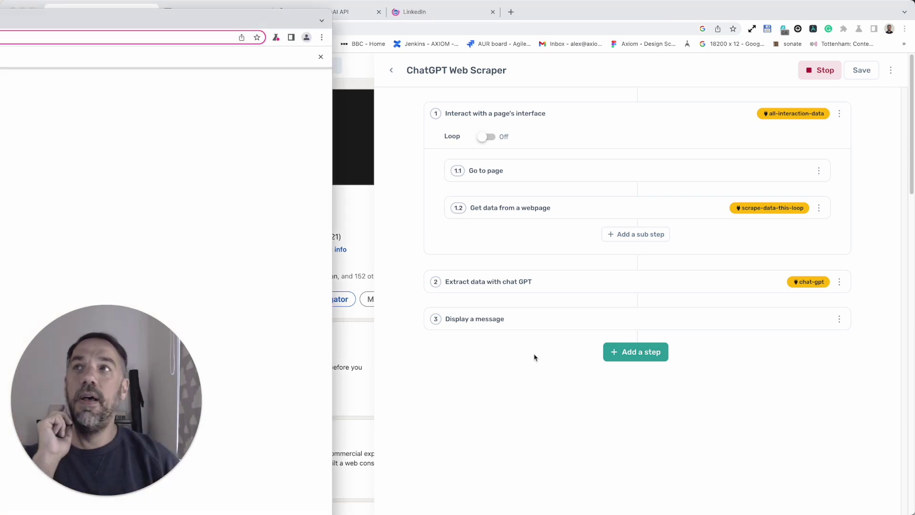
left_click_drag(215, 19, 565, 14)
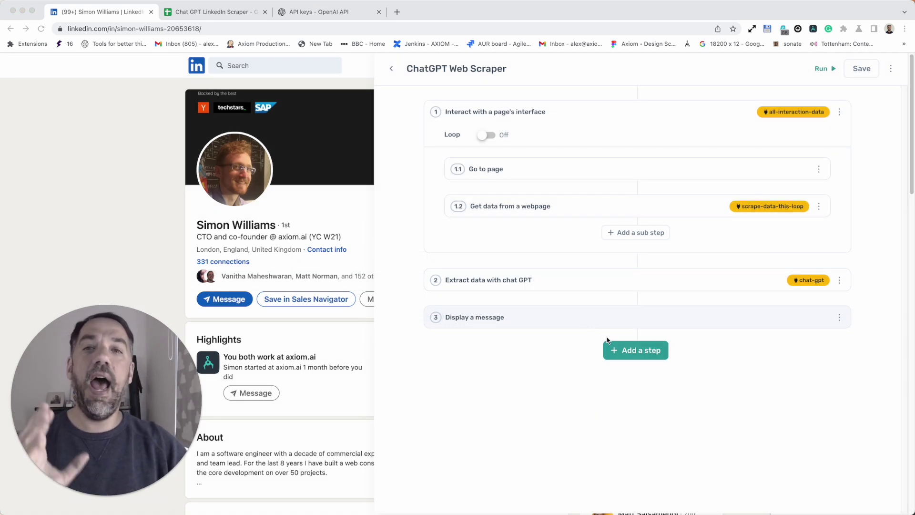
left_click(641, 353)
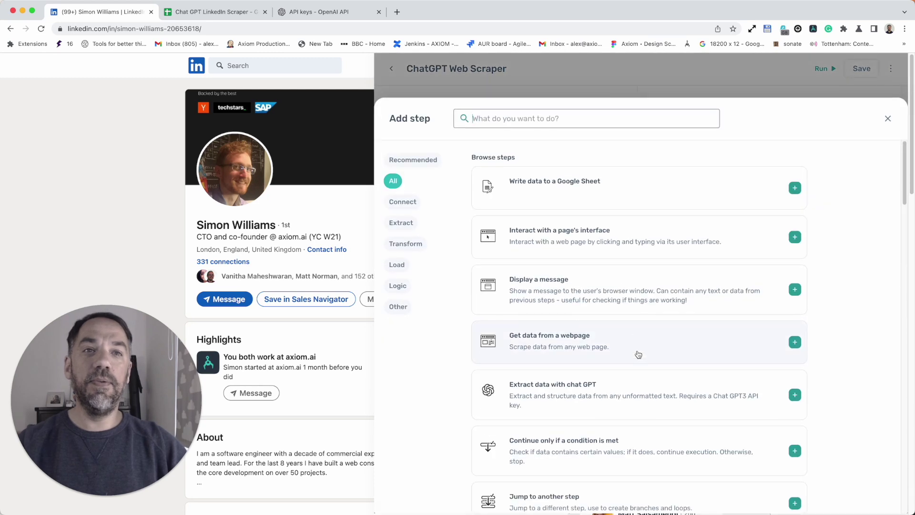
- Add a Write data to a Google Sheet step targeting the 'data' sheet of Chat GPT LinkedIn Scraper
left_click(655, 188)
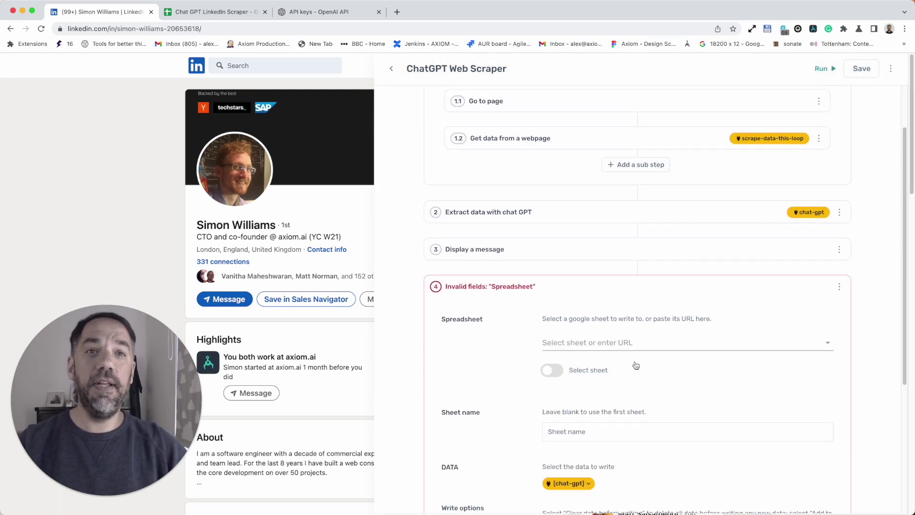
left_click(636, 345)
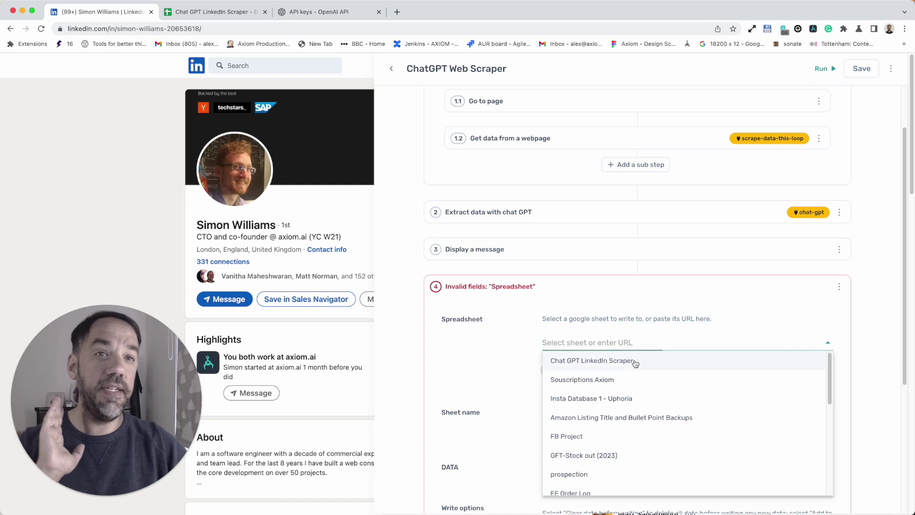
left_click(635, 362)
scroll(469, 346, "down", 3)
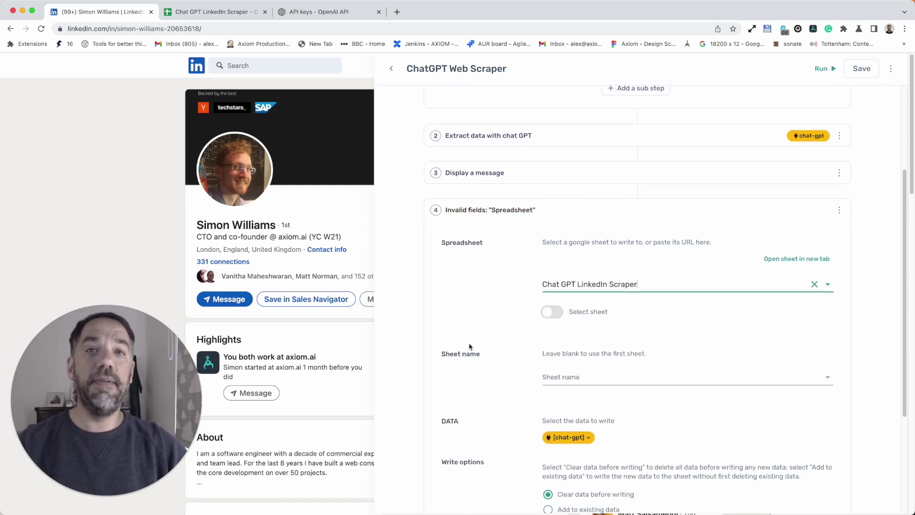
left_click(562, 378)
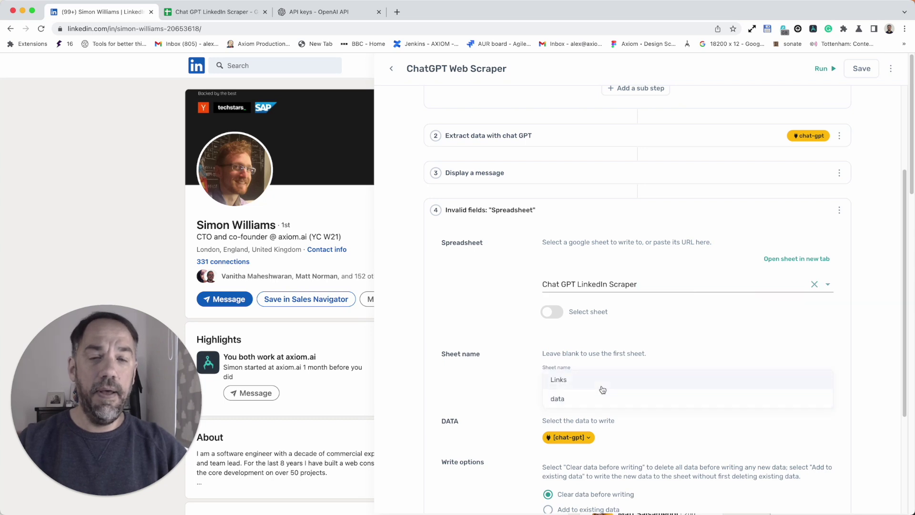
left_click(603, 389)
left_click(603, 381)
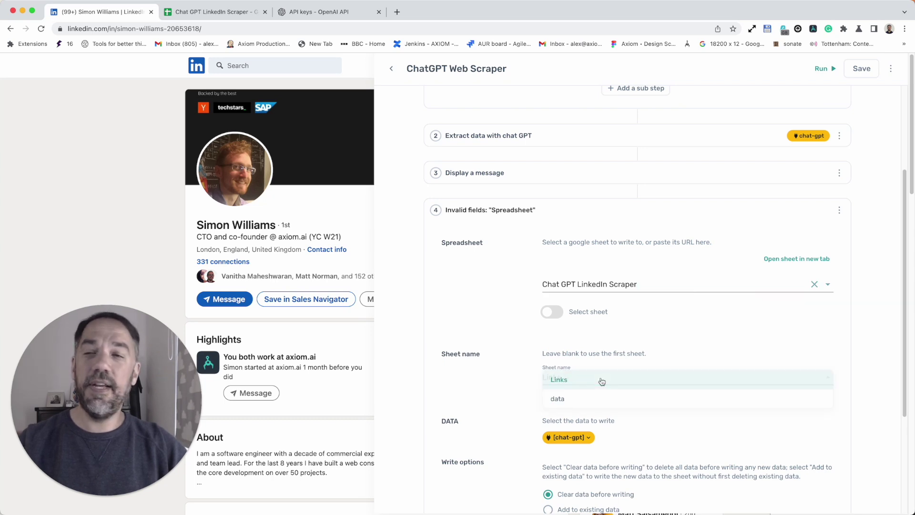
left_click(601, 399)
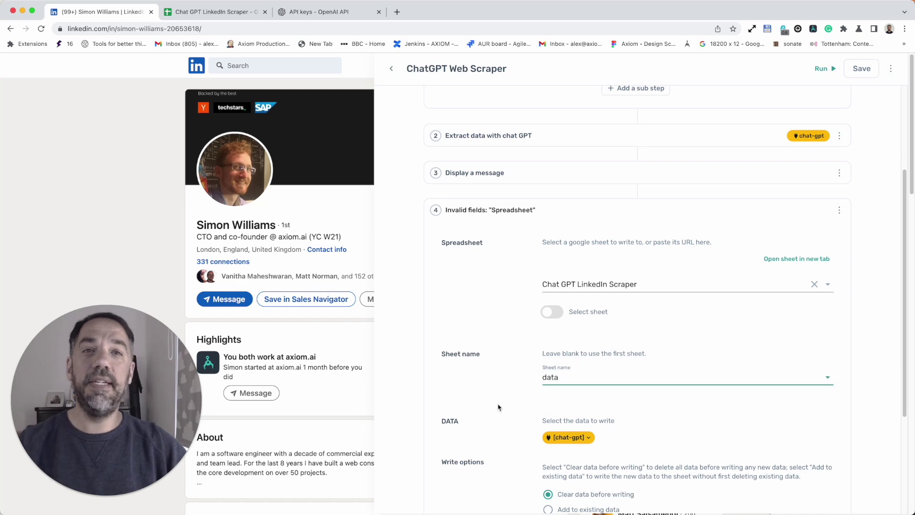
left_click(213, 13)
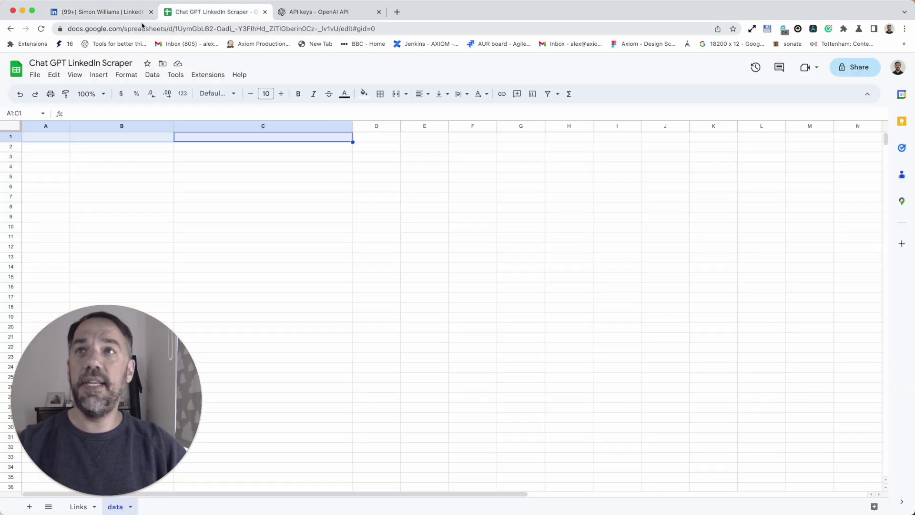
left_click(129, 13)
- Make the Google Sheet write step add to existing data
scroll(592, 324, "down", 2)
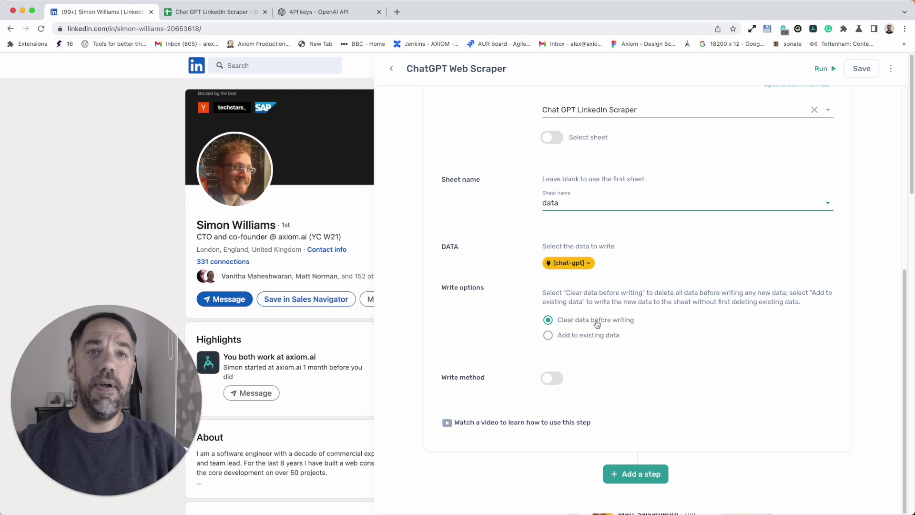
left_click(576, 339)
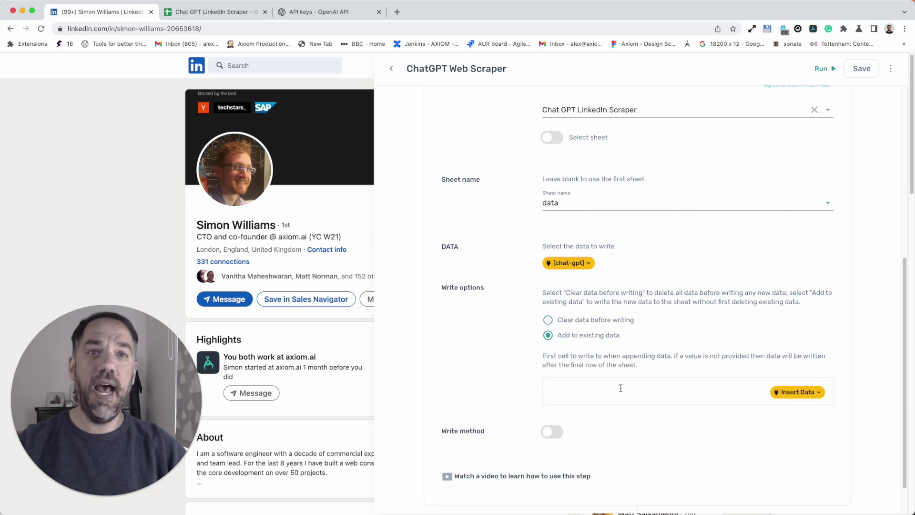
scroll(620, 388, "up", 2)
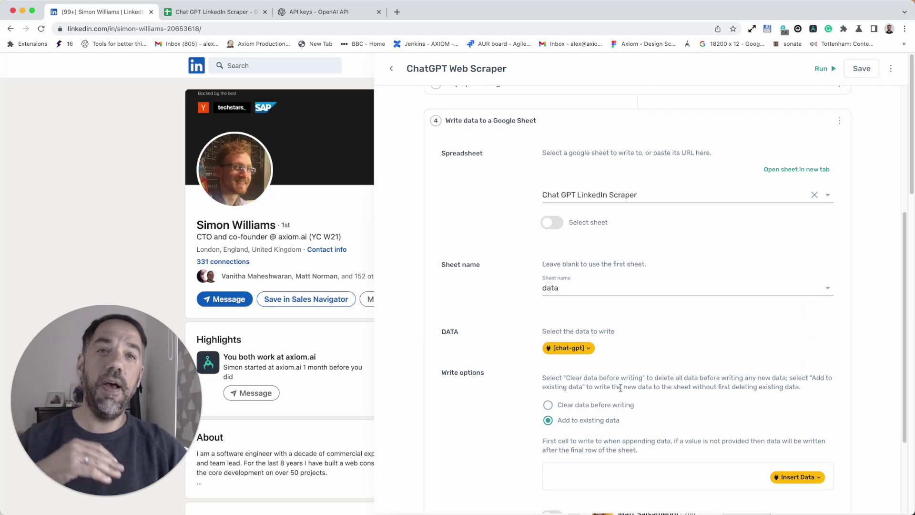
scroll(594, 122, "up", 1)
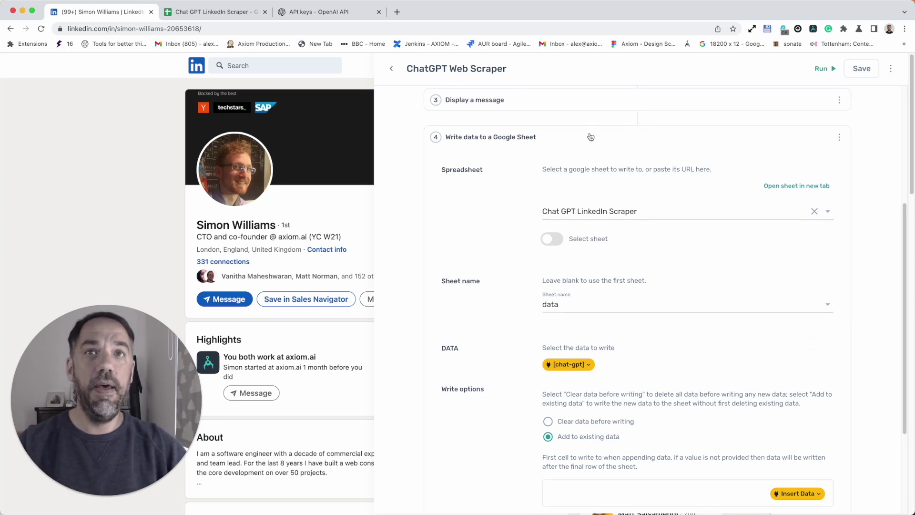
left_click(590, 137)
- Run the four-step bot with the desktop app and check the spreadsheet for the new row
left_click(827, 77)
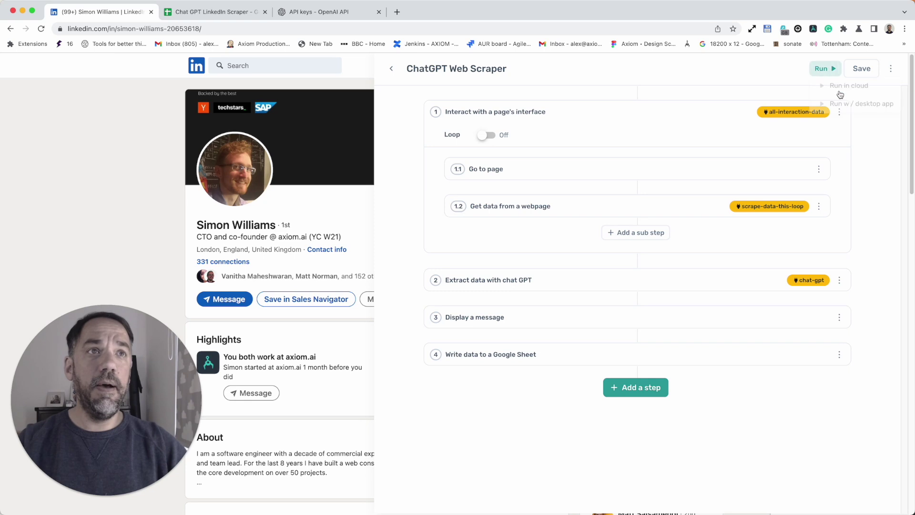
left_click(851, 106)
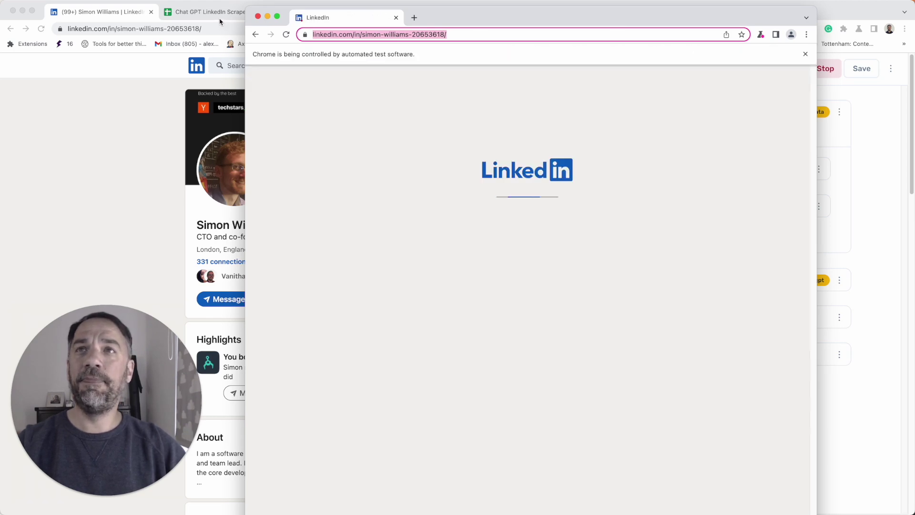
left_click(221, 19)
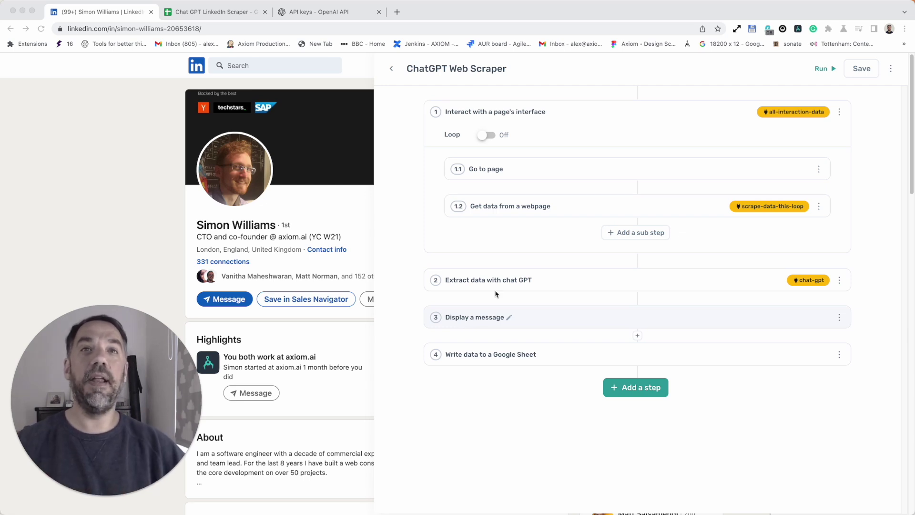
- Insert a Read data from Google Sheet step above step 1, found by searching 'read'
left_click(639, 99)
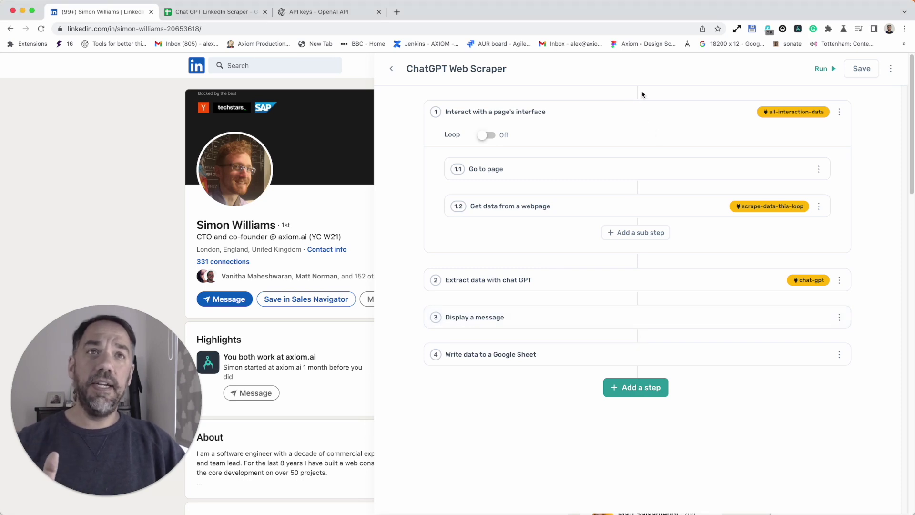
left_click(638, 97)
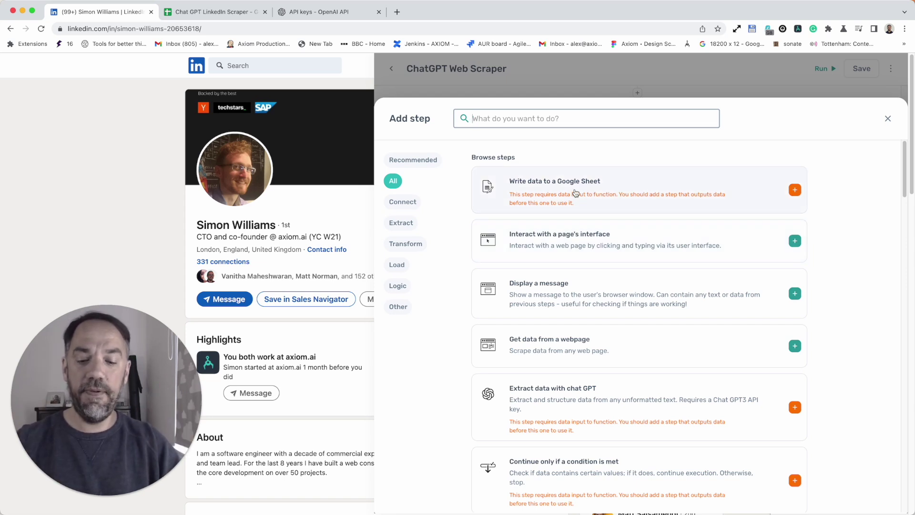
type("read")
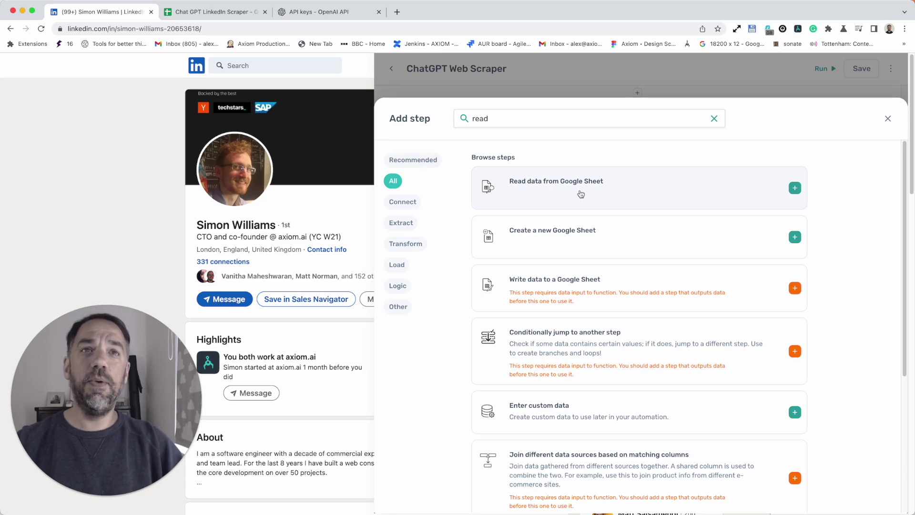
left_click(582, 191)
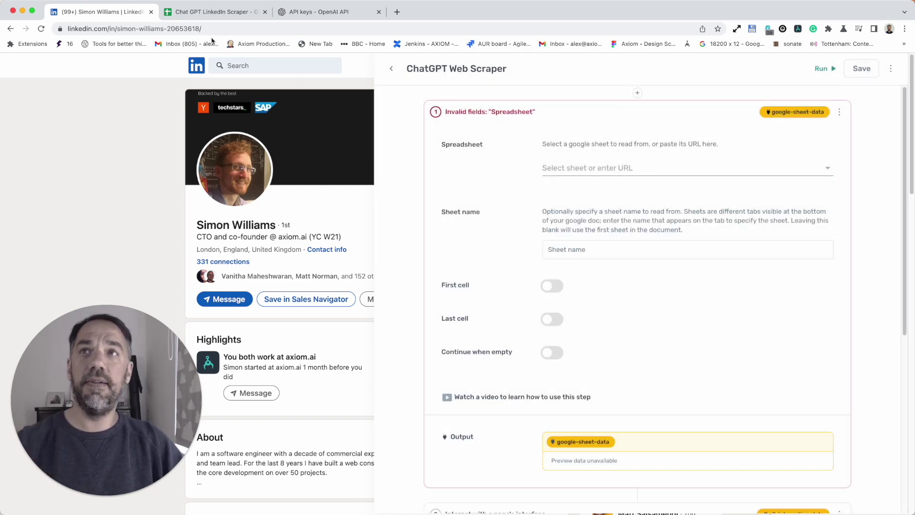
left_click(210, 11)
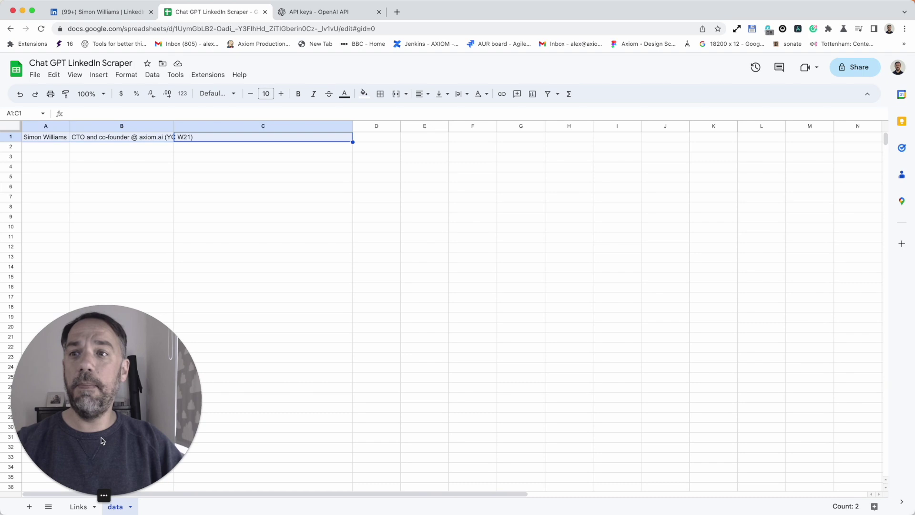
left_click(72, 508)
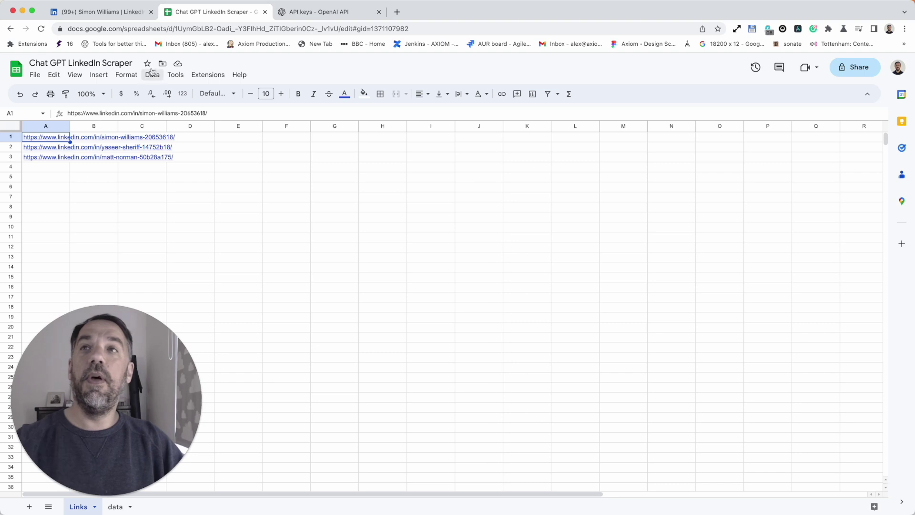
left_click(114, 13)
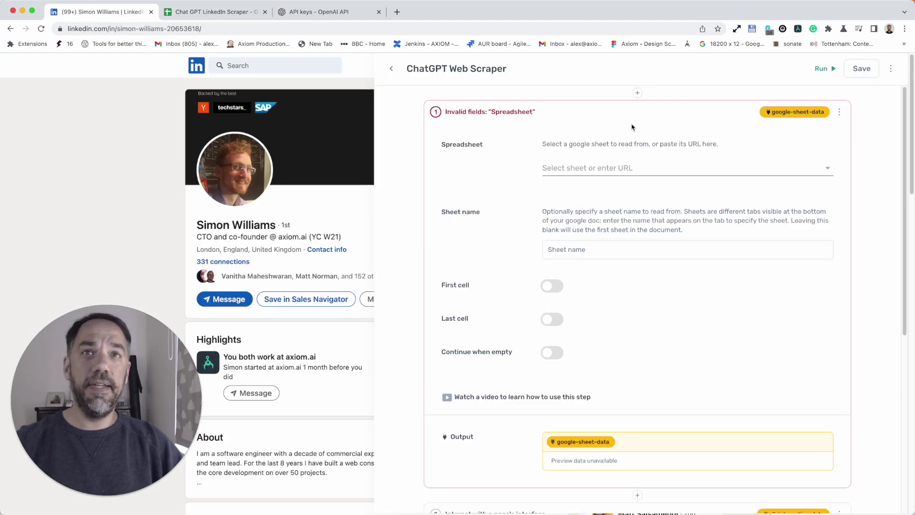
- Point the read step at the Links sheet of the Chat GPT LinkedIn Scraper spreadsheet
left_click(640, 168)
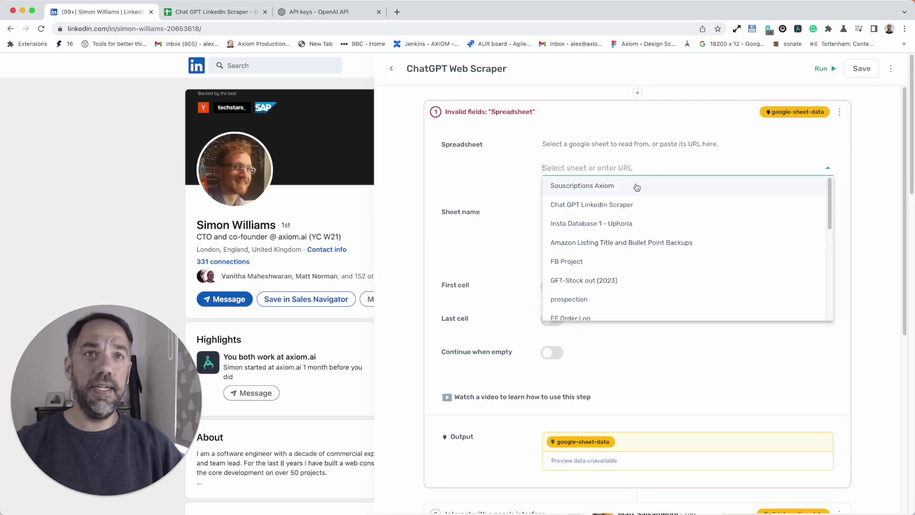
left_click(638, 205)
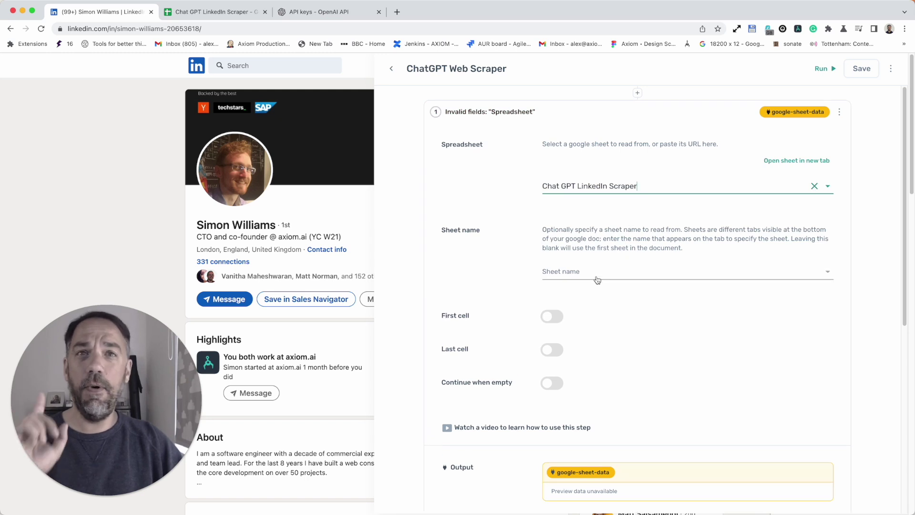
left_click(597, 280)
left_click(595, 281)
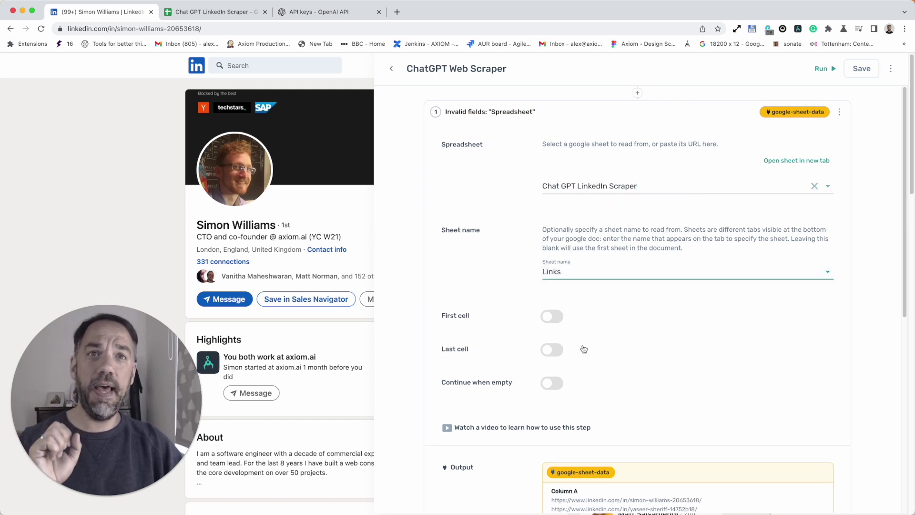
scroll(584, 349, "down", 3)
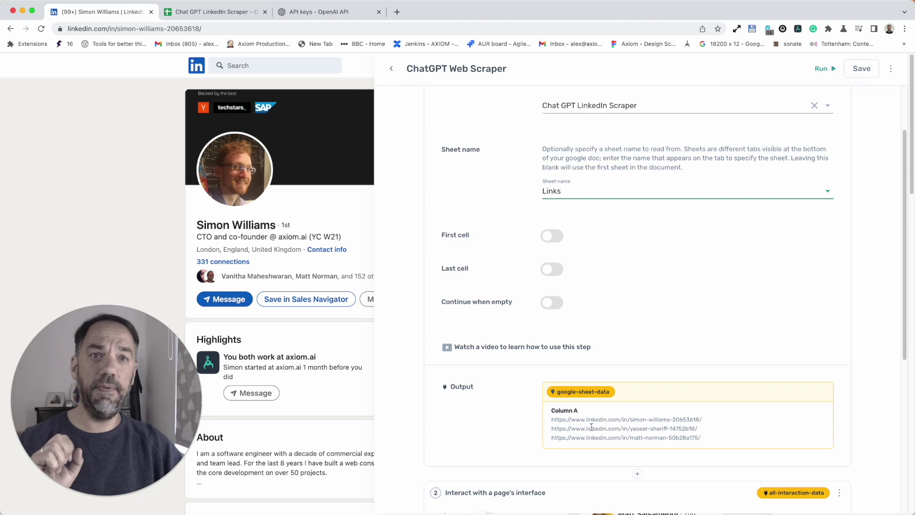
- Turn on first and last cell and limit the read range to cell A1
left_click(553, 236)
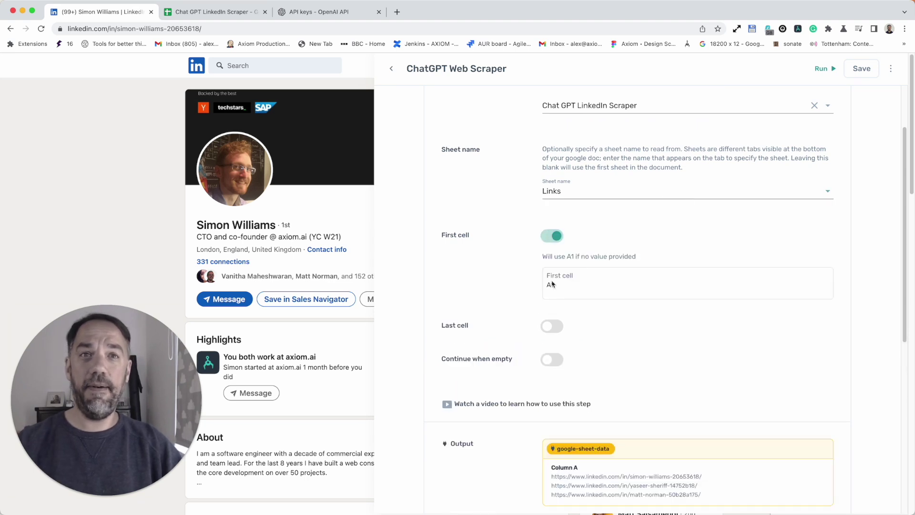
left_click(553, 326)
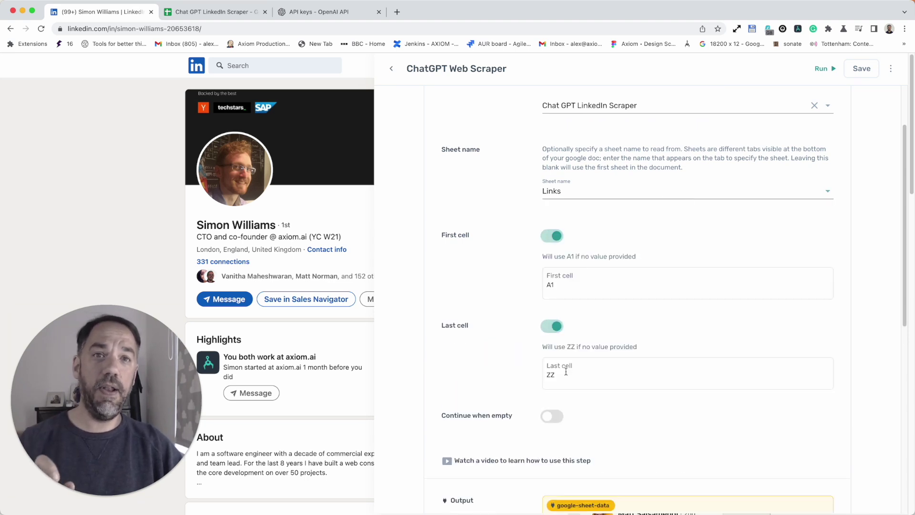
double_click(550, 374)
scroll(592, 384, "down", 3)
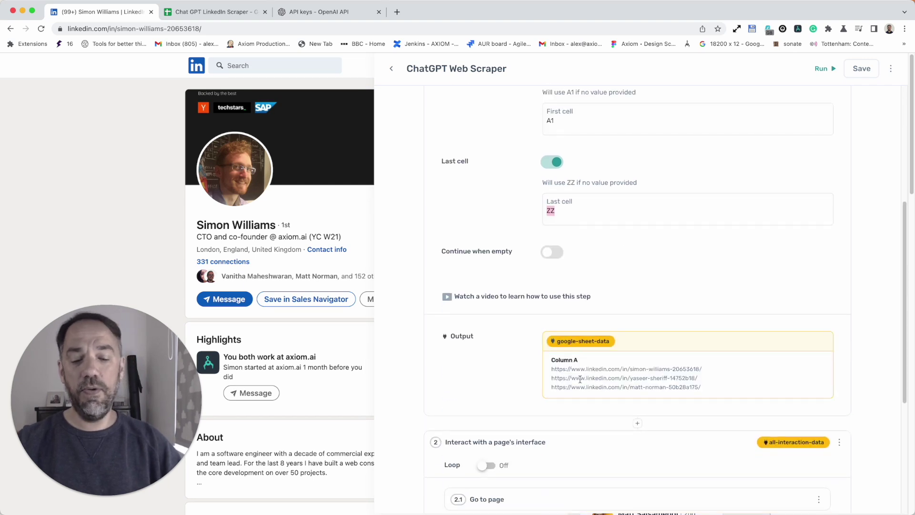
type("A1")
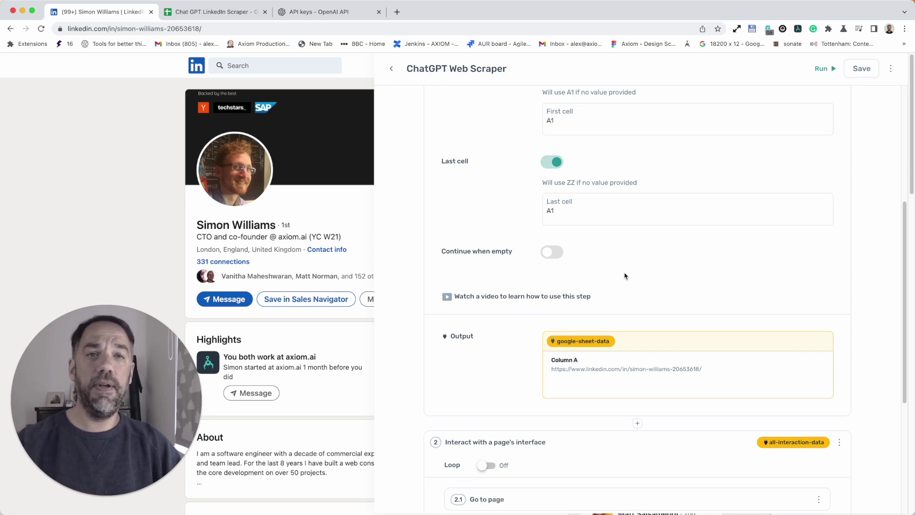
scroll(623, 275, "up", 3)
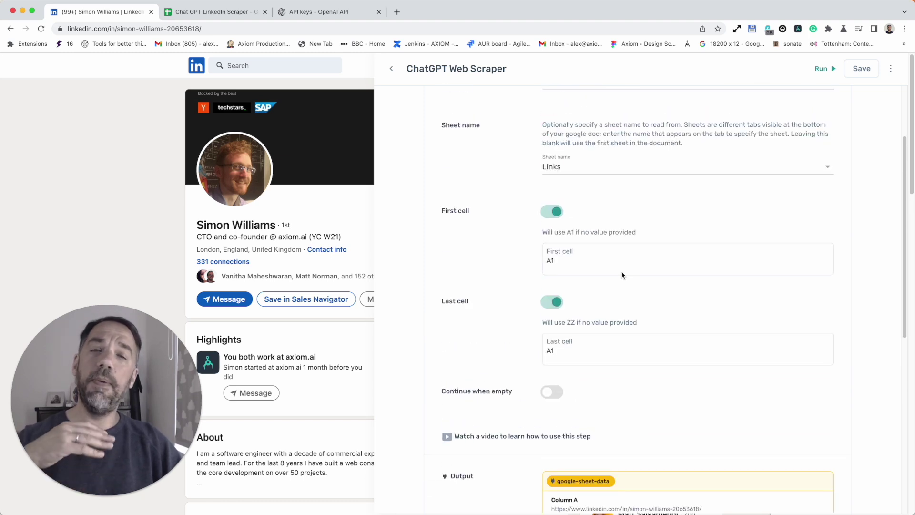
scroll(623, 276, "down", 2)
scroll(623, 276, "down", 2)
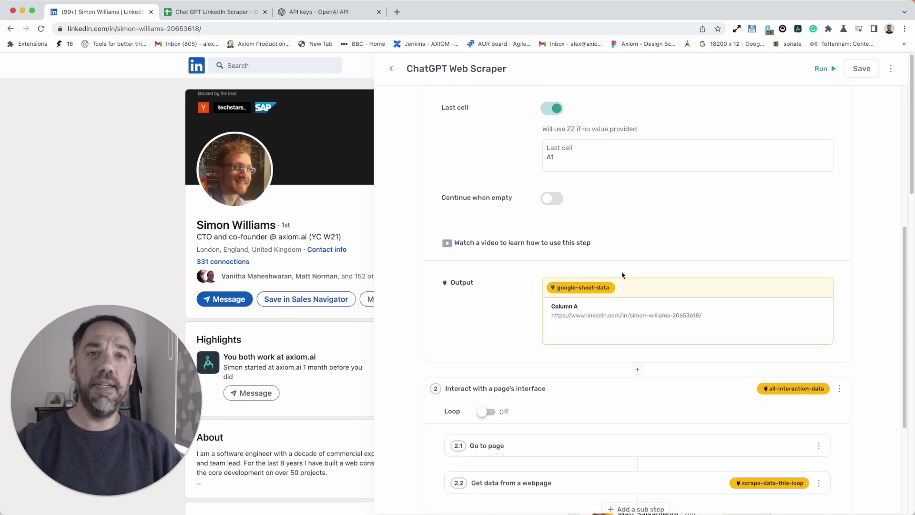
scroll(622, 276, "up", 3)
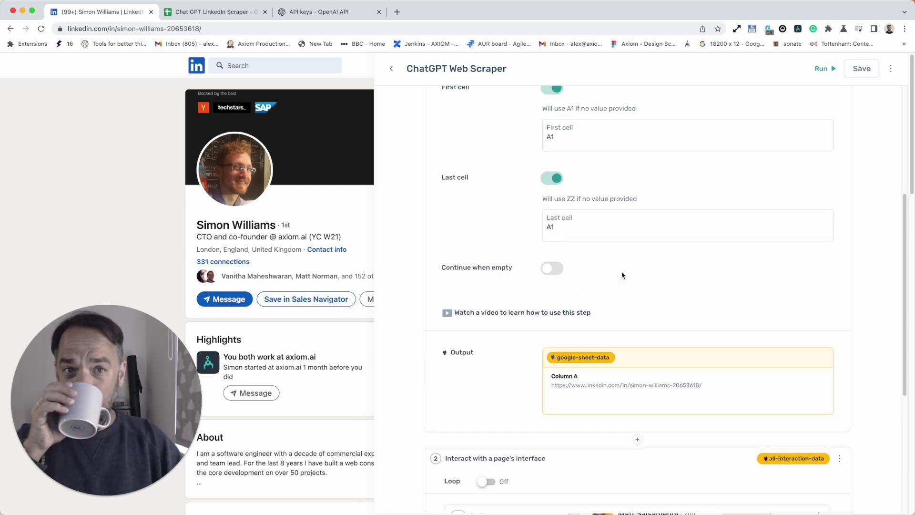
scroll(601, 109, "up", 2)
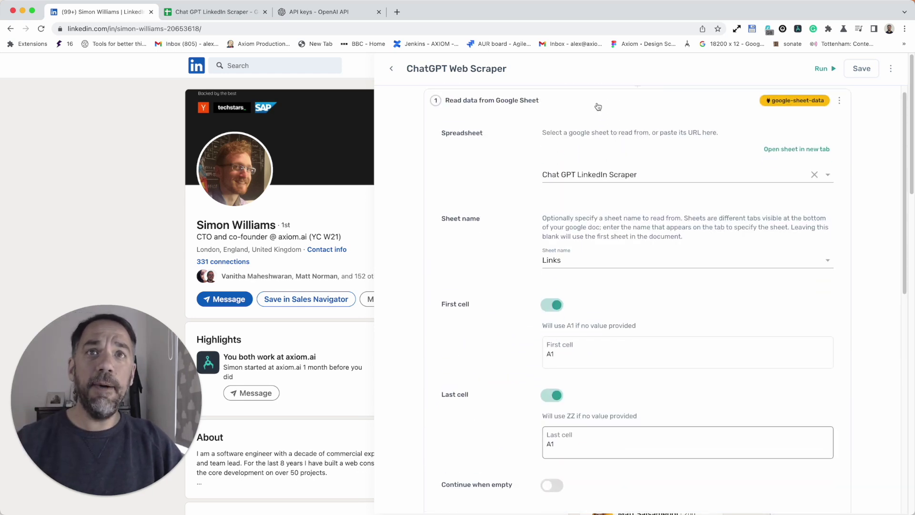
left_click(599, 106)
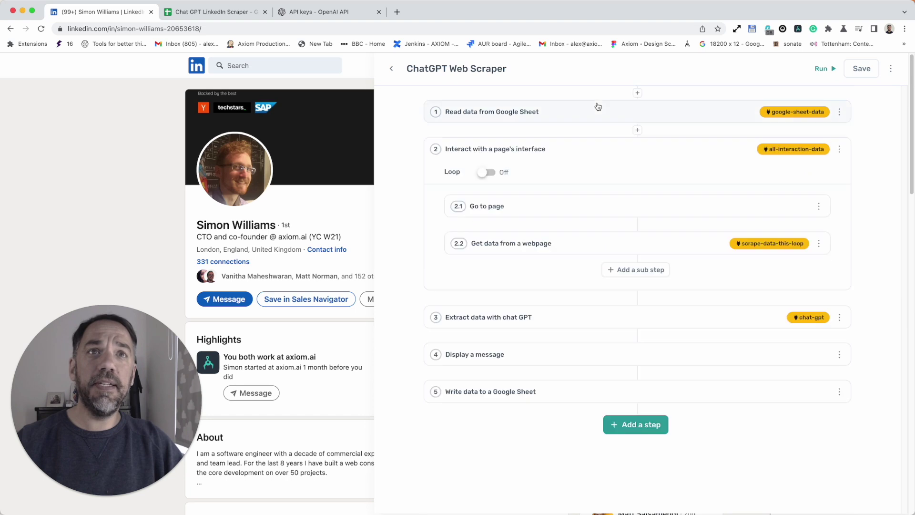
- Replace the Go to page sub-step's fixed URL with the google-sheet-data Column A value
left_click(583, 203)
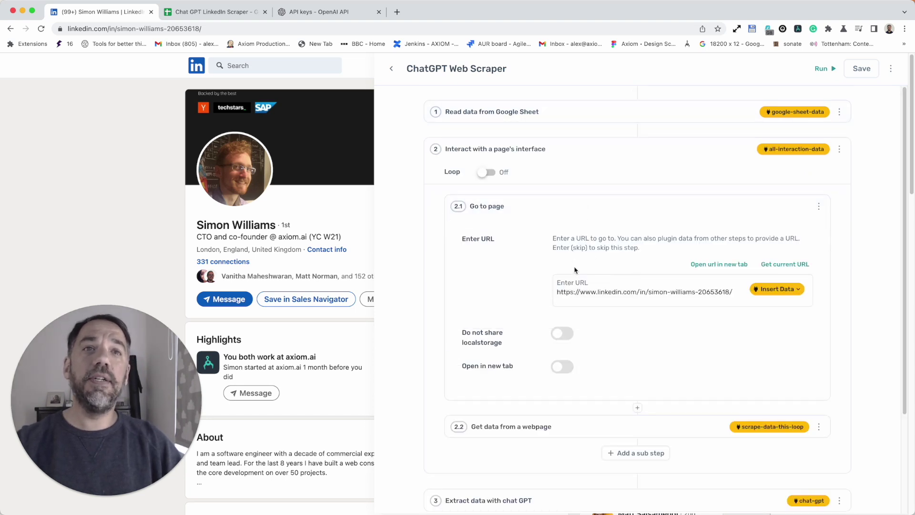
triple_click(578, 293)
key("BackSpace")
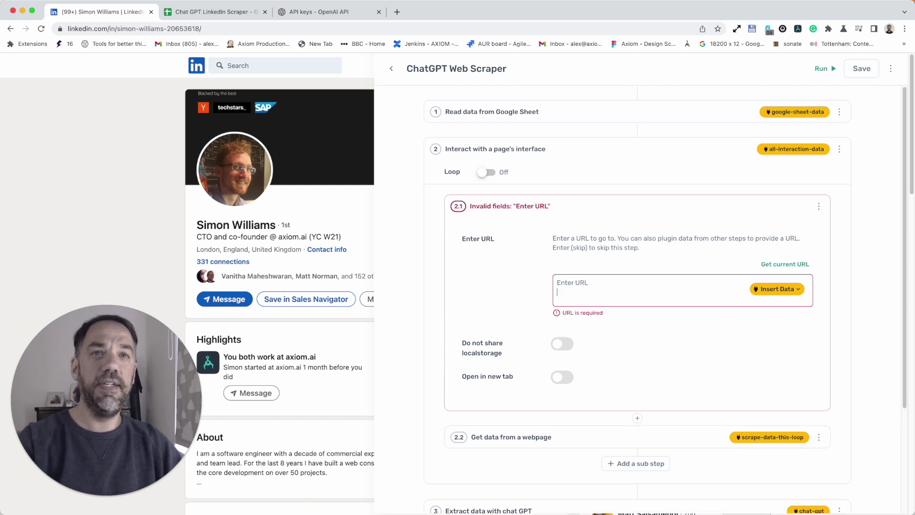
left_click(776, 292)
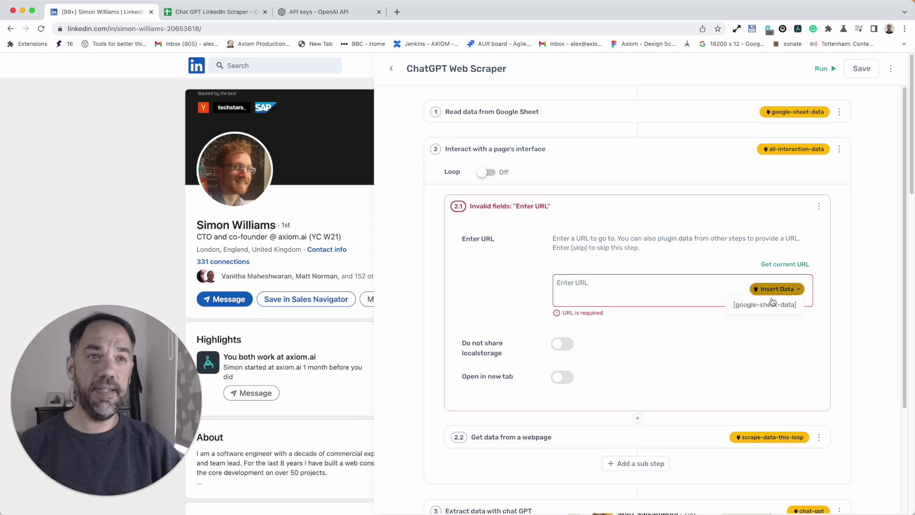
left_click(772, 305)
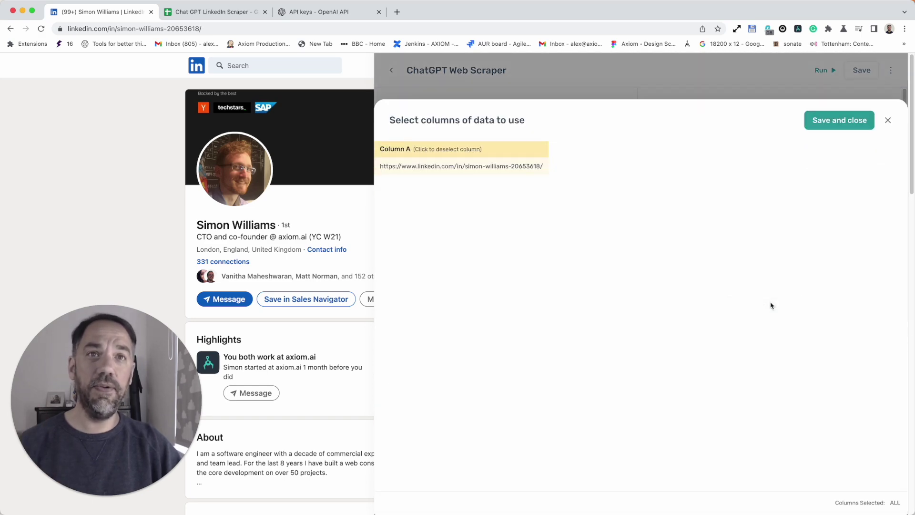
left_click(836, 126)
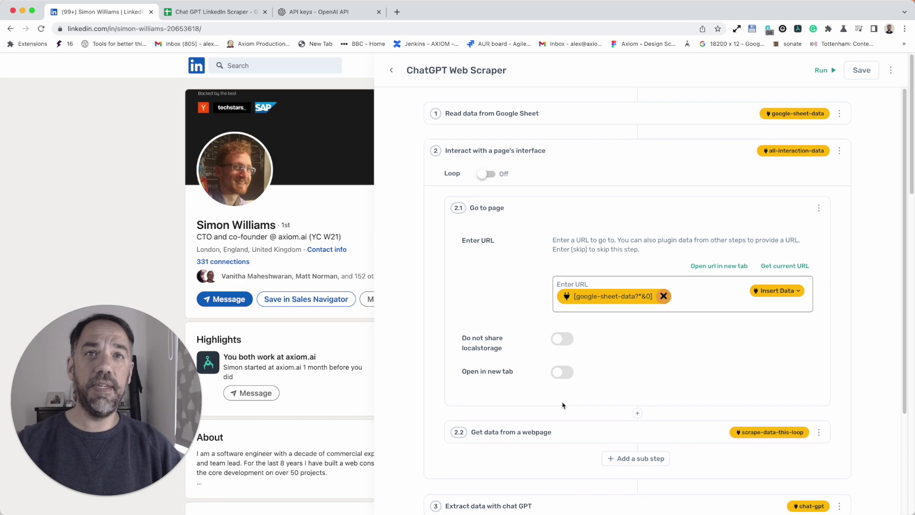
scroll(563, 405, "down", 3)
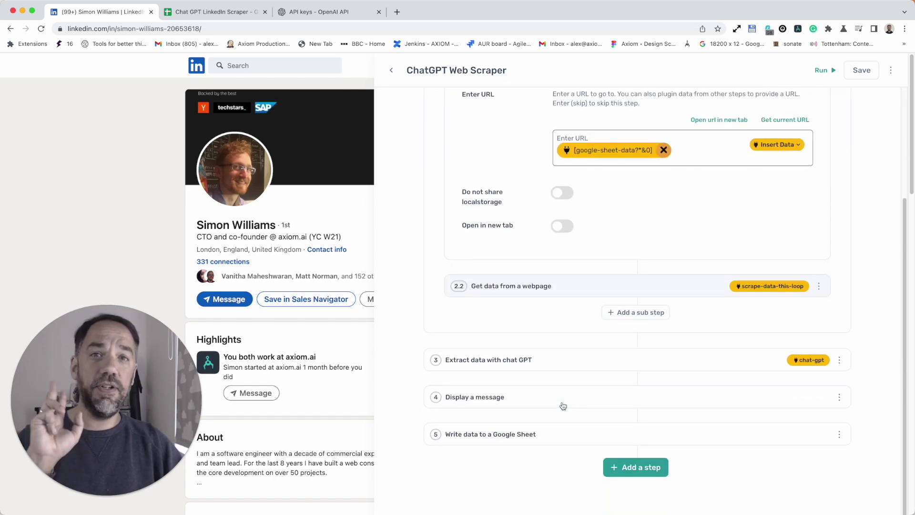
scroll(564, 406, "down", 5)
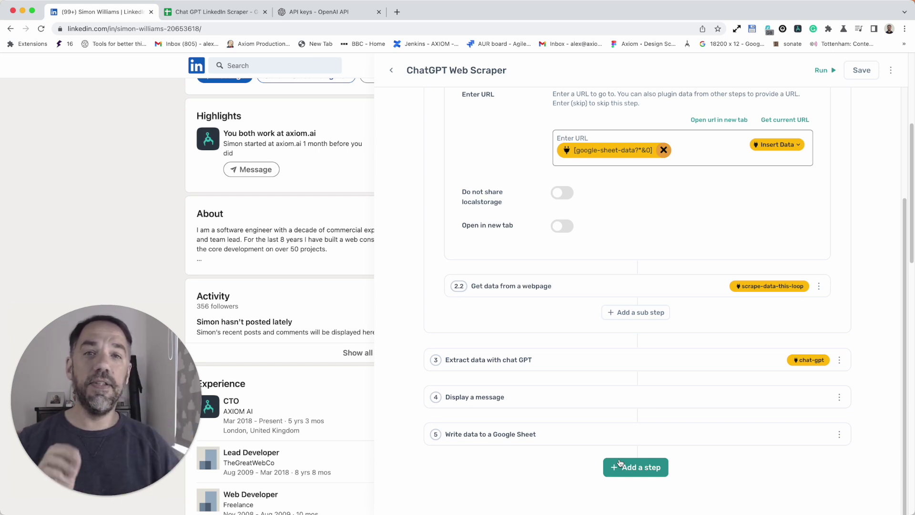
- Add a 'Delete rows from a Google Sheet' step as step 6
left_click(648, 469)
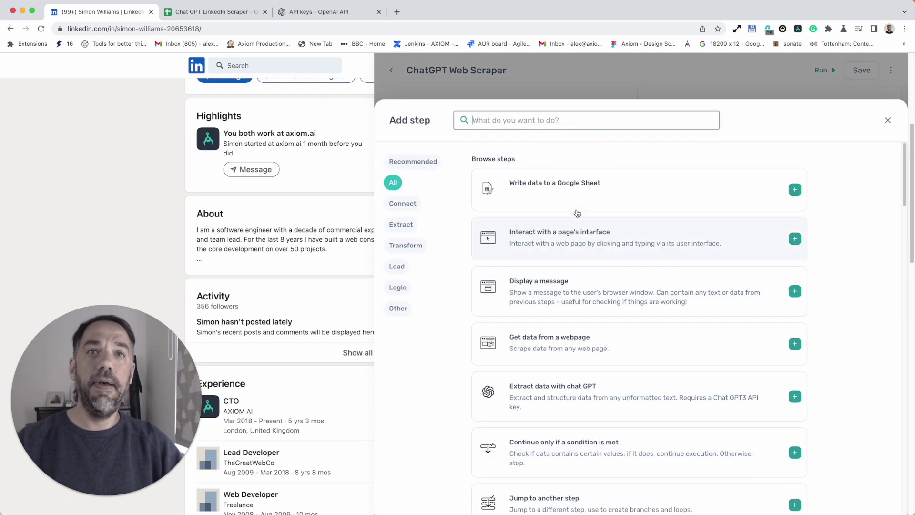
type("delet")
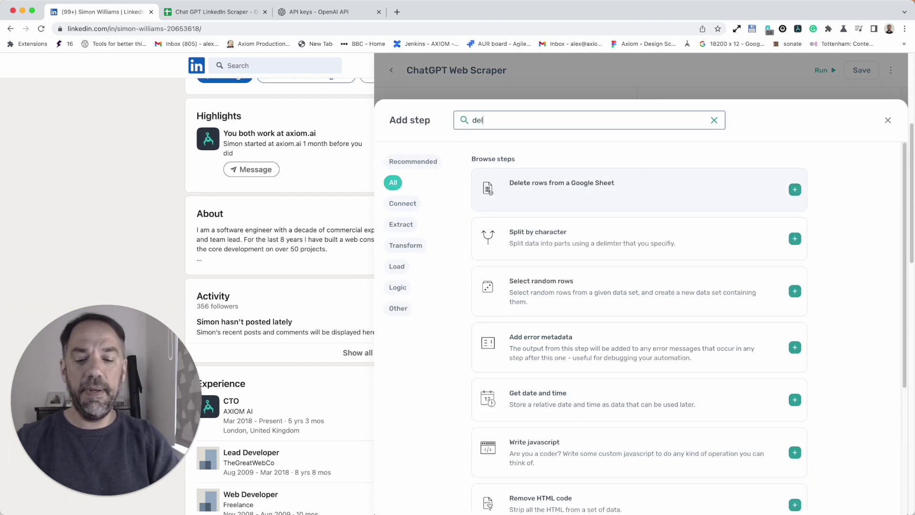
left_click(658, 184)
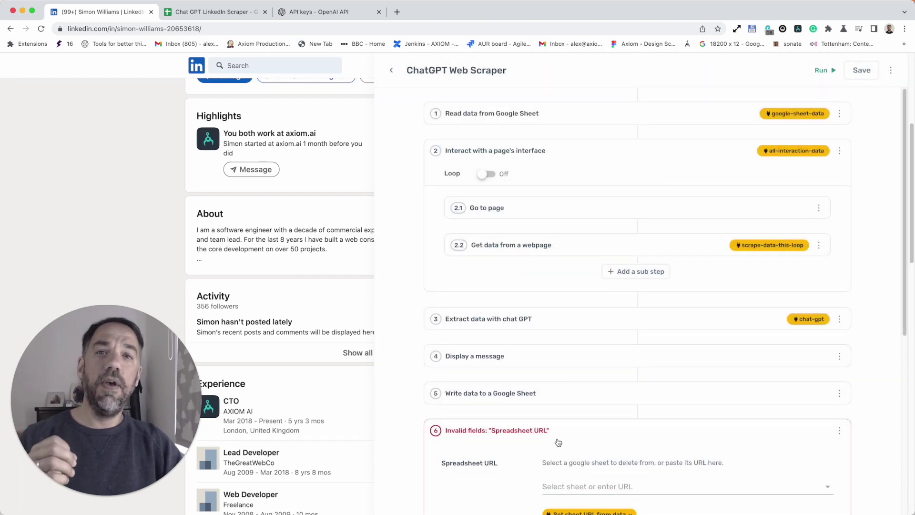
scroll(568, 439, "down", 3)
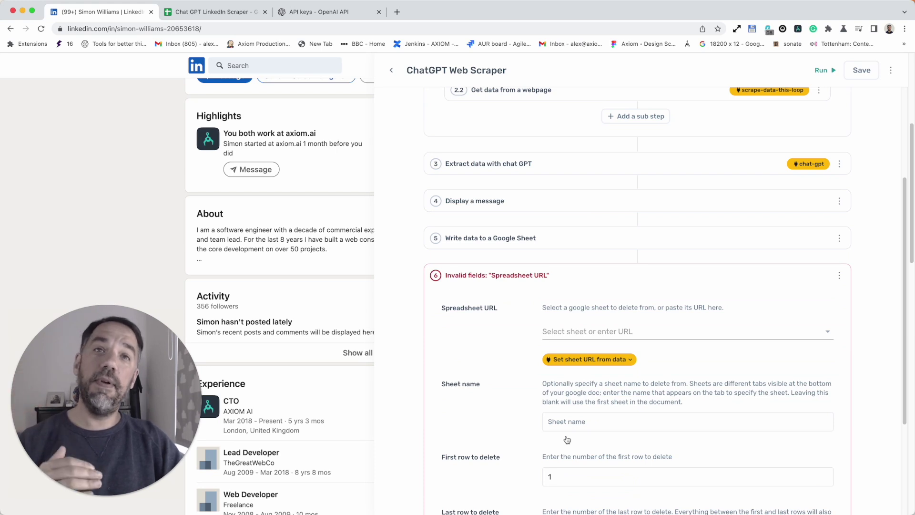
- Target the Links sheet of Chat GPT LinkedIn Scraper, deleting only row 1
left_click(600, 327)
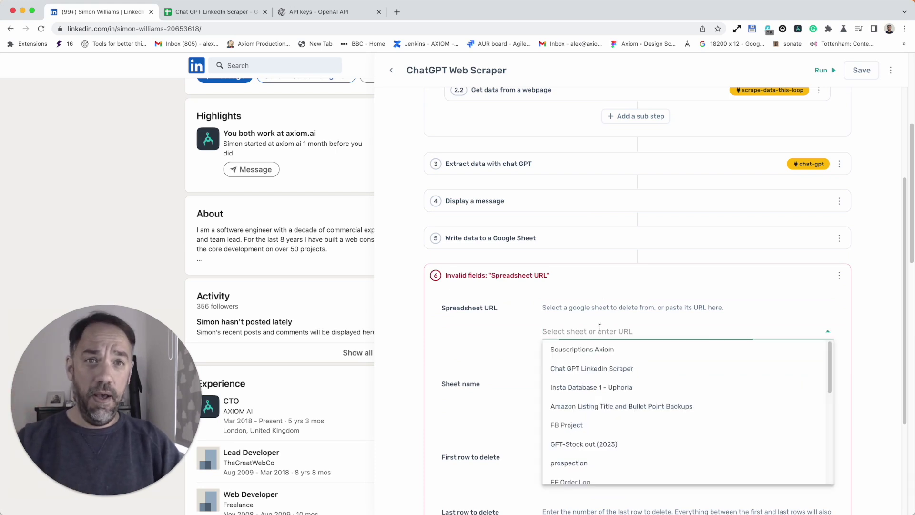
left_click(608, 378)
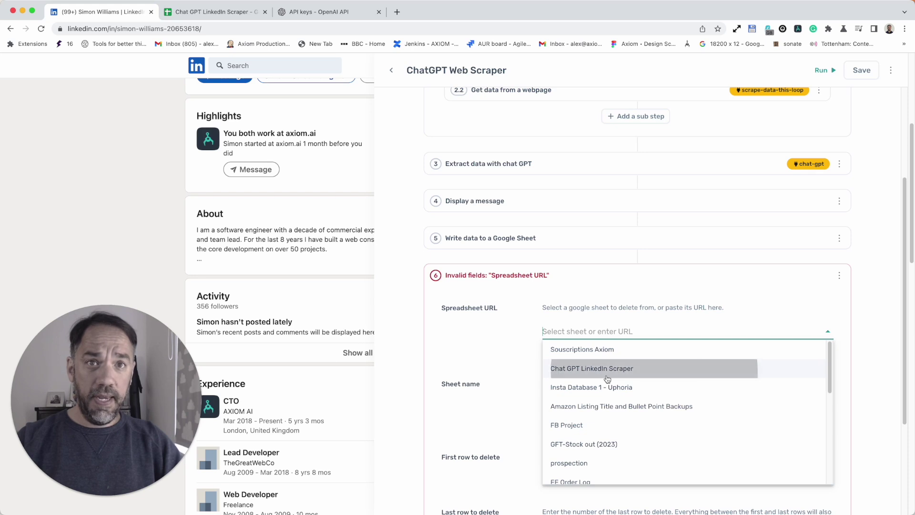
scroll(610, 377, "down", 3)
left_click(620, 306)
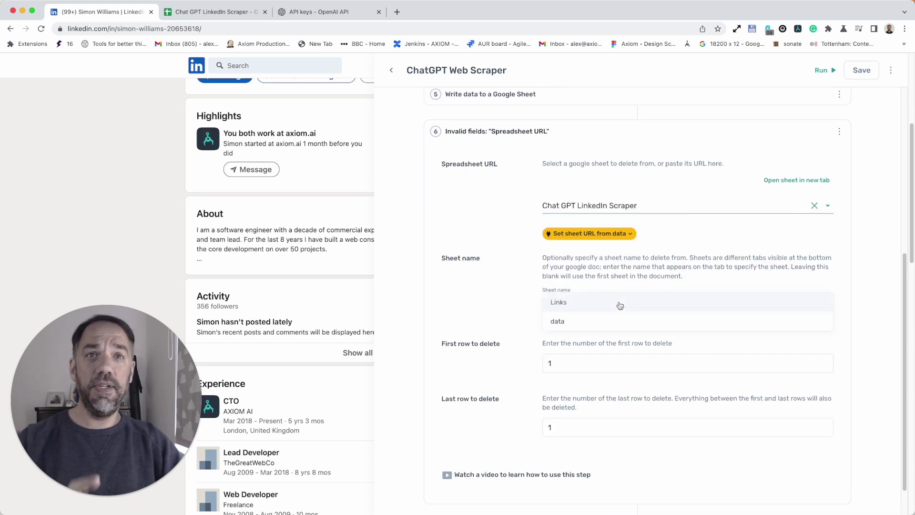
left_click(620, 304)
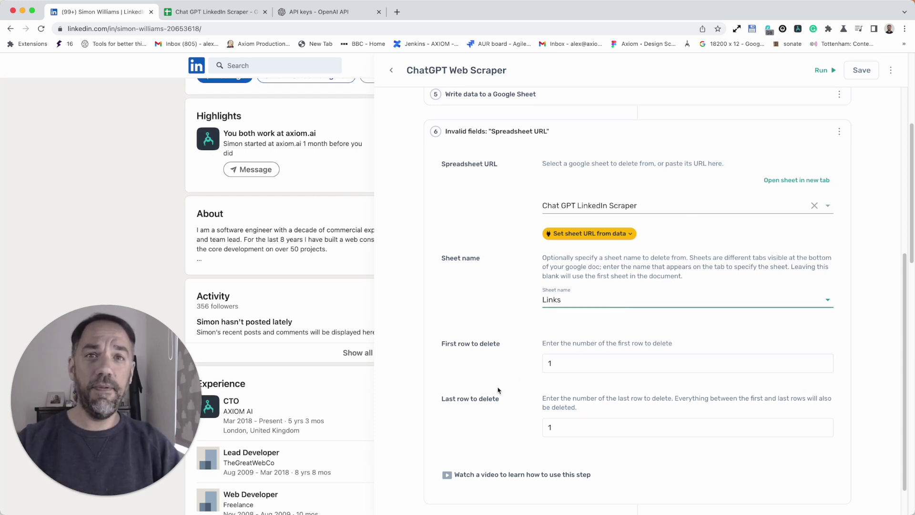
scroll(562, 419, "down", 2)
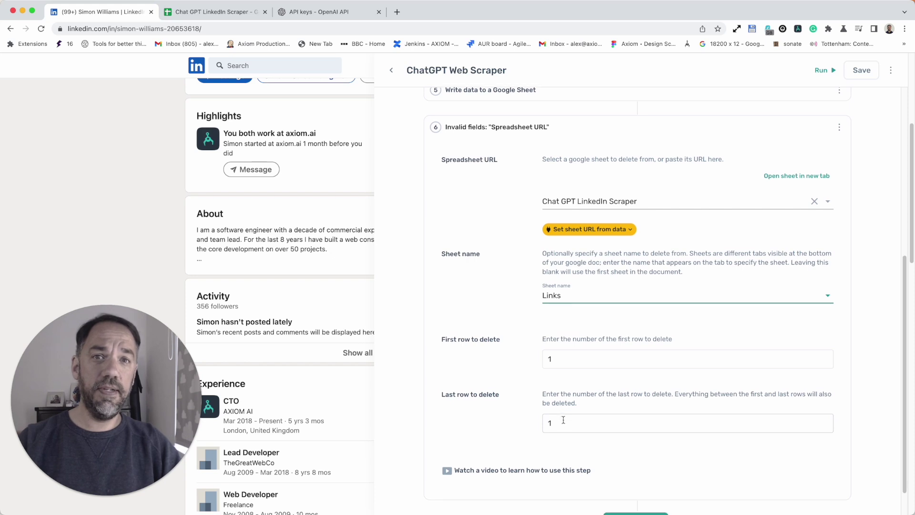
scroll(563, 420, "up", 2)
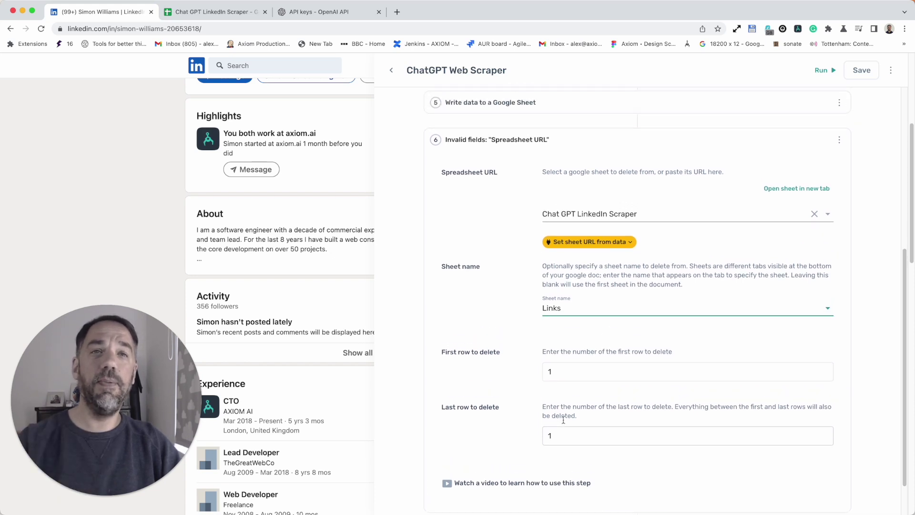
scroll(615, 305, "down", 2)
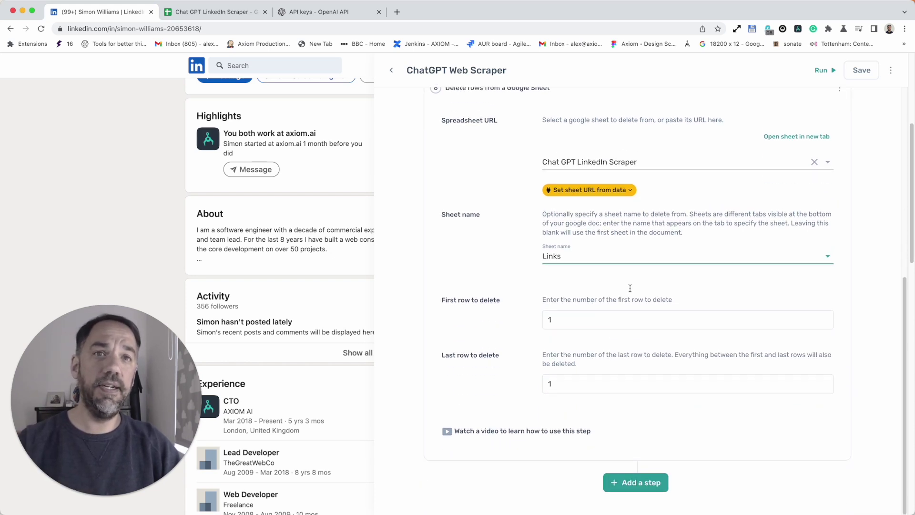
scroll(628, 286, "up", 3)
- Collapse the delete step and add a 'Jump to another step' step as step 7
left_click(598, 166)
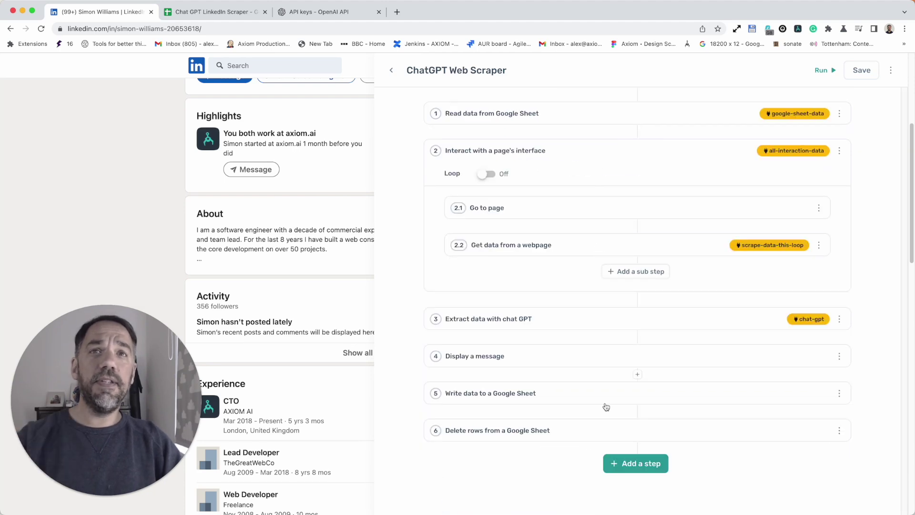
scroll(615, 430, "down", 2)
left_click(635, 464)
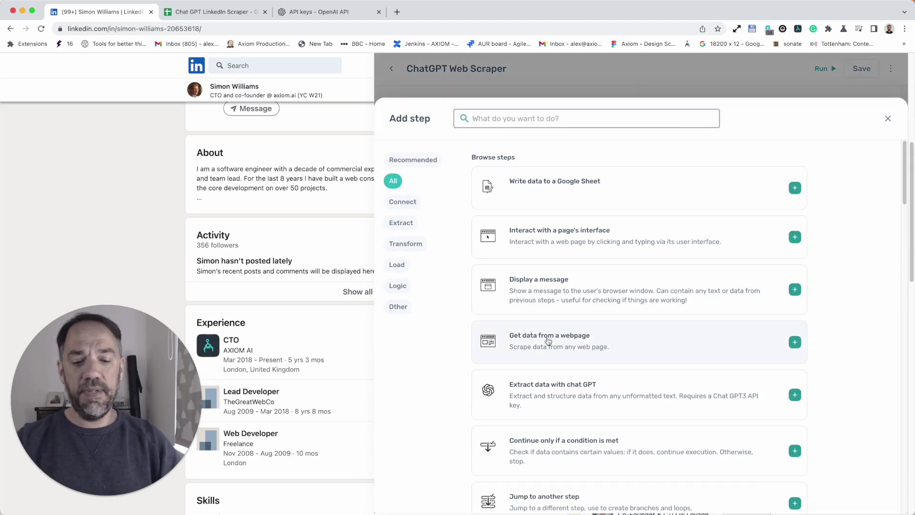
type("jump")
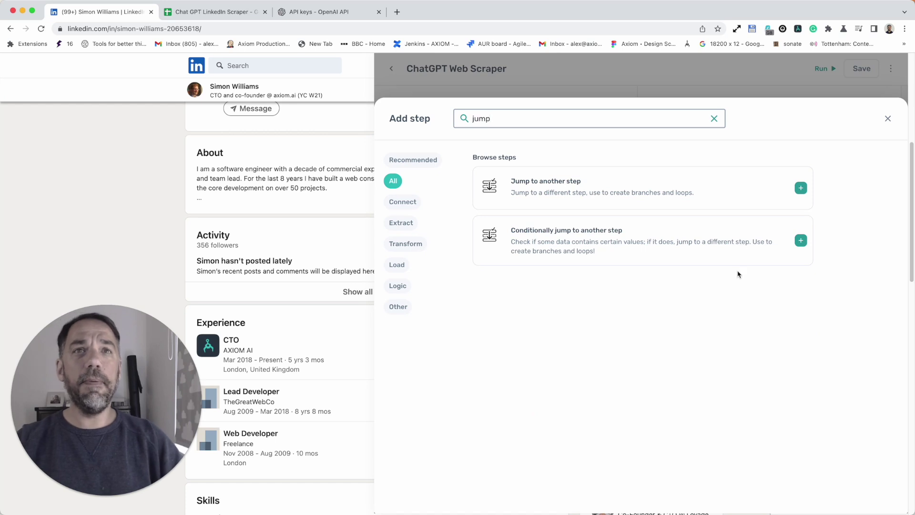
left_click(683, 190)
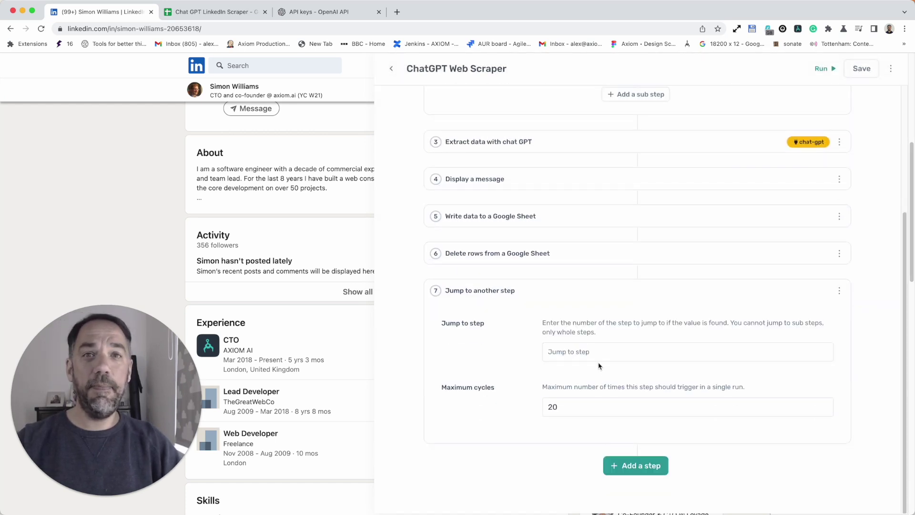
- Set the jump target to step 1 with maximum cycles of 2
left_click(597, 353)
type("1")
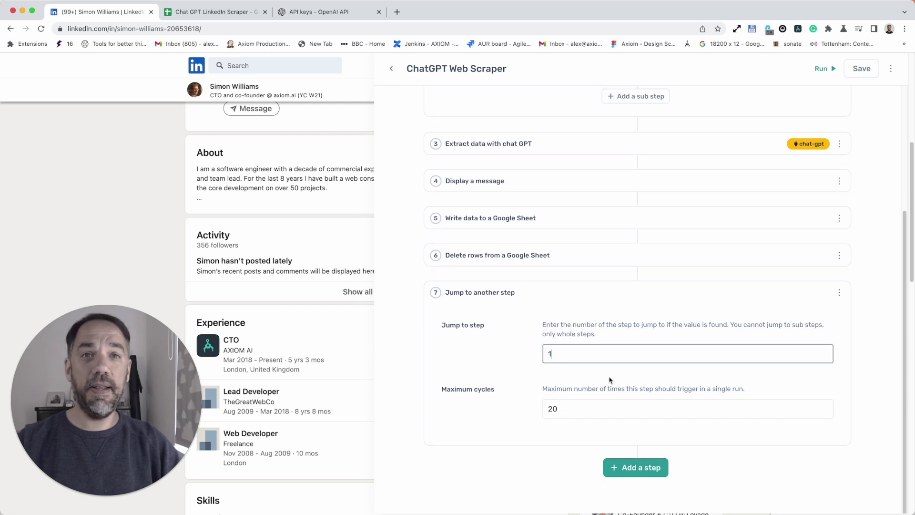
scroll(610, 380, "up", 5)
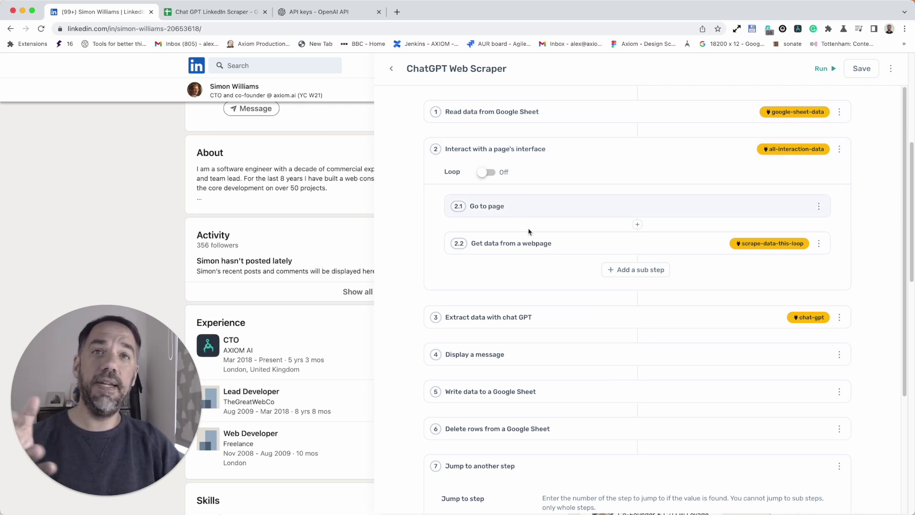
scroll(538, 318, "down", 1)
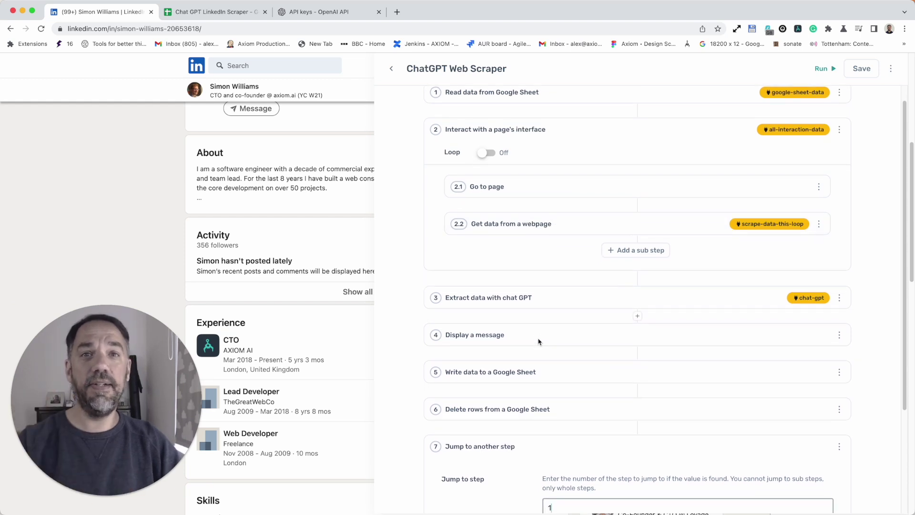
scroll(538, 341, "down", 3)
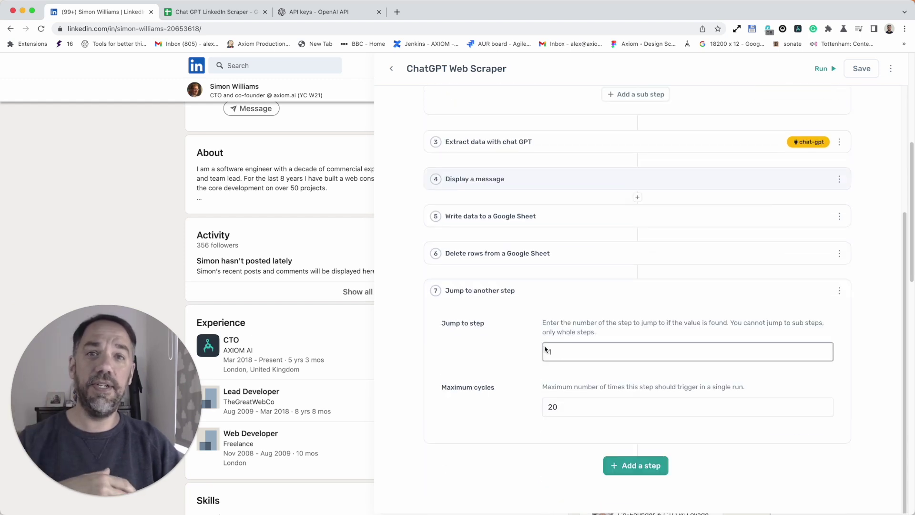
double_click(569, 407)
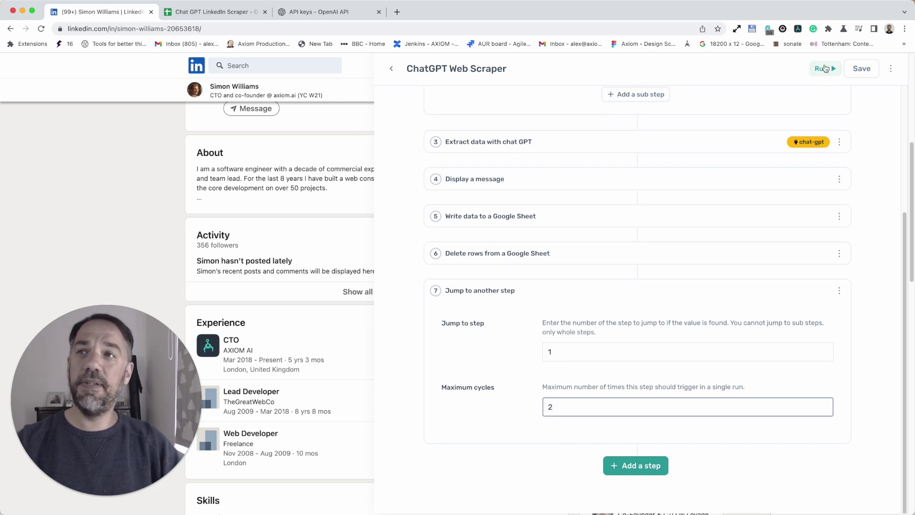
left_click(826, 68)
- Run the bot with the desktop app and switch to the Chat GPT LinkedIn Scraper spreadsheet
left_click(853, 104)
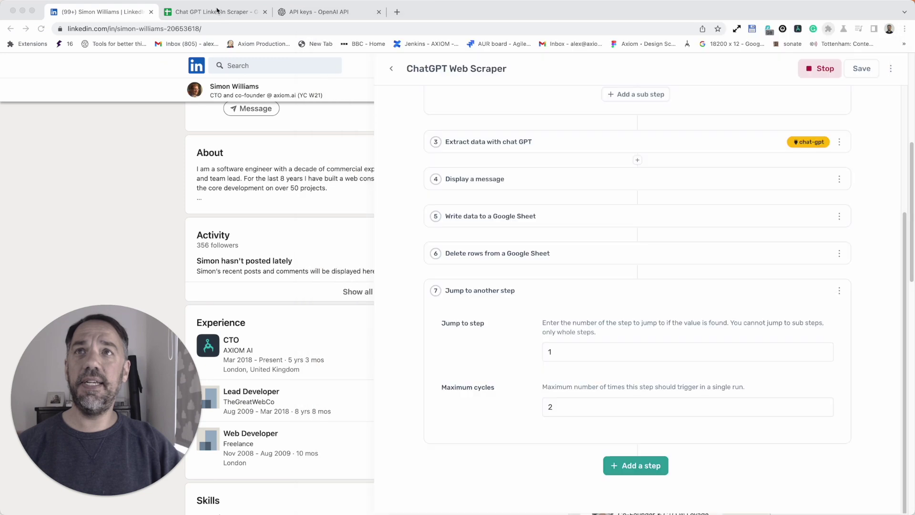
left_click(217, 11)
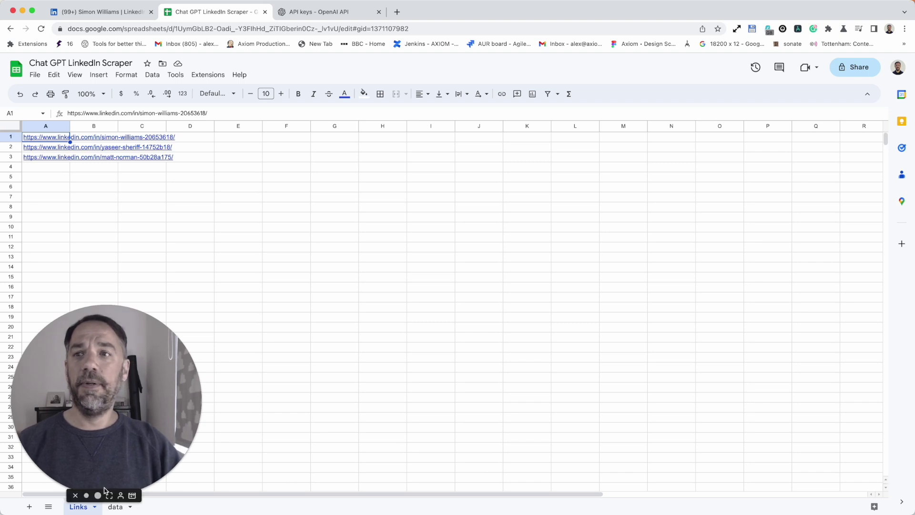
- Alternate between the data and Links tabs to watch rows added and links removed
left_click(115, 507)
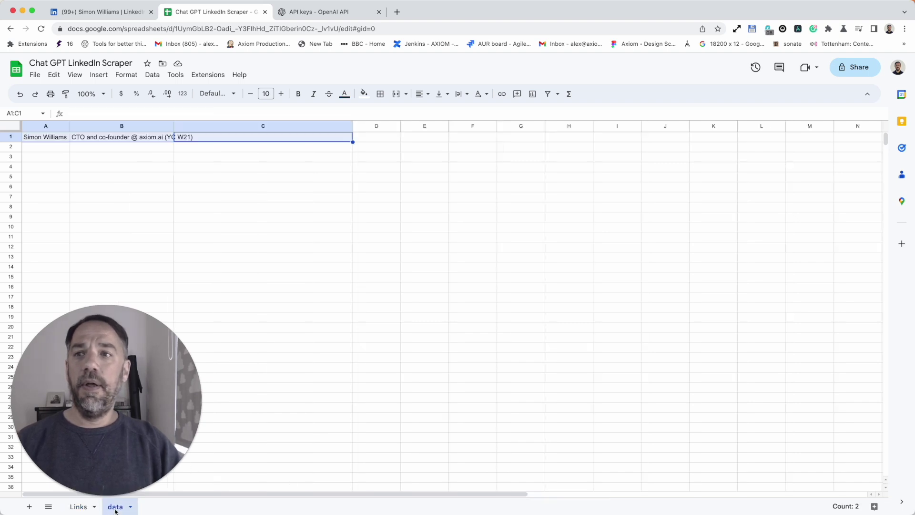
left_click(80, 507)
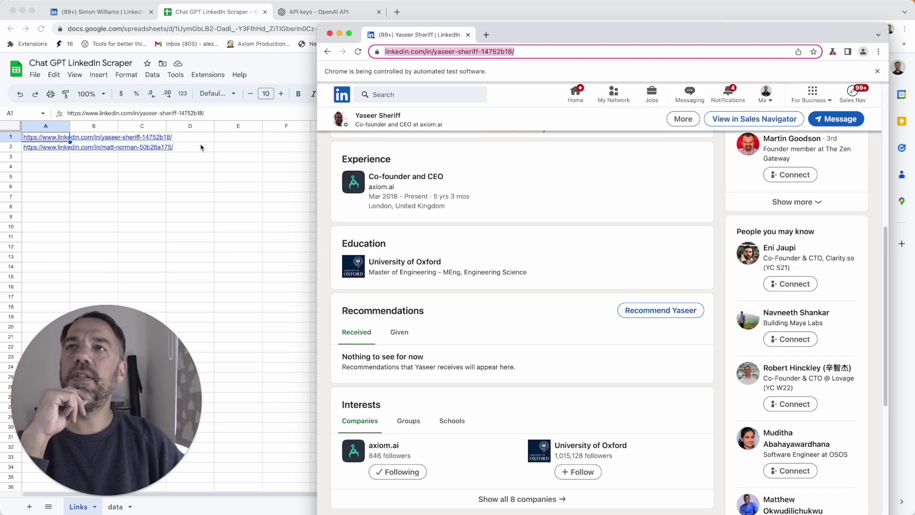
left_click(117, 506)
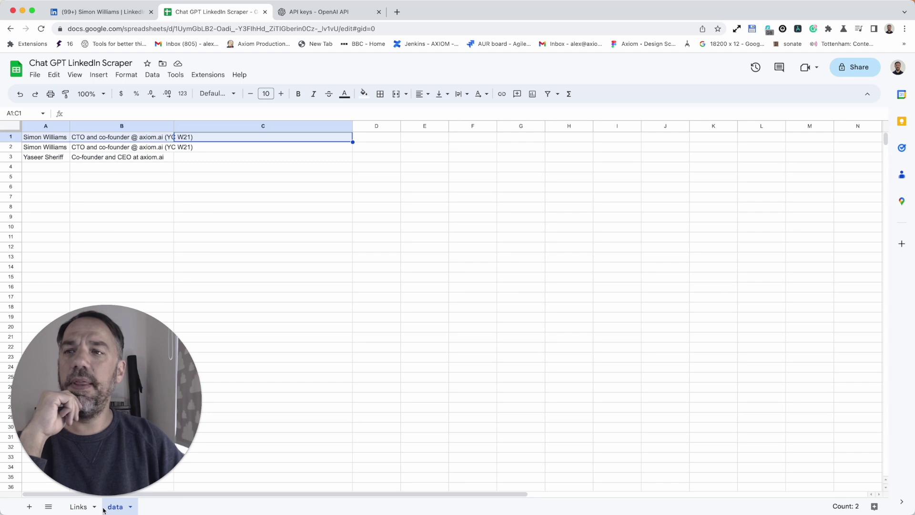
left_click(79, 507)
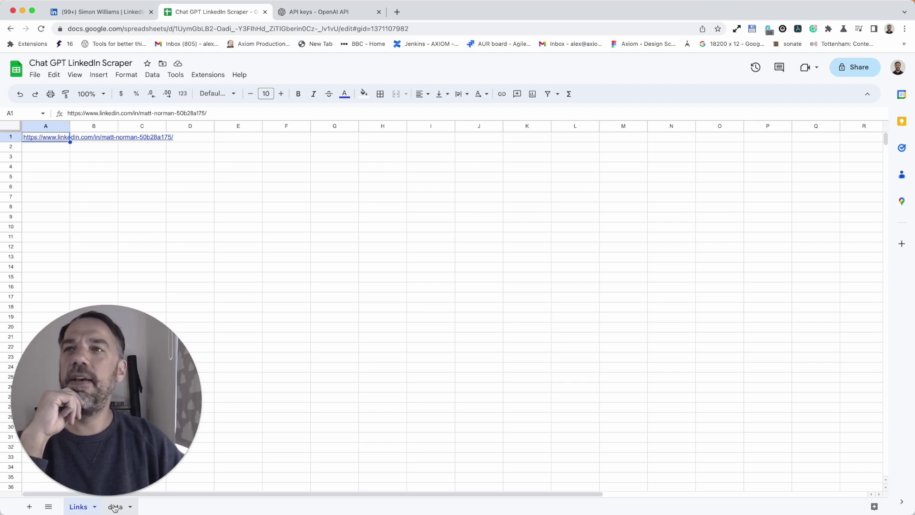
left_click(114, 508)
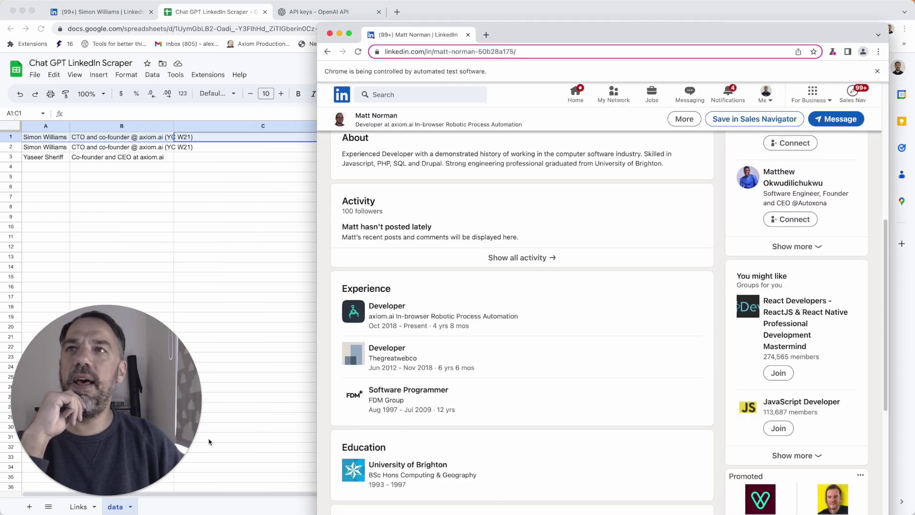
mouse_move(152, 477)
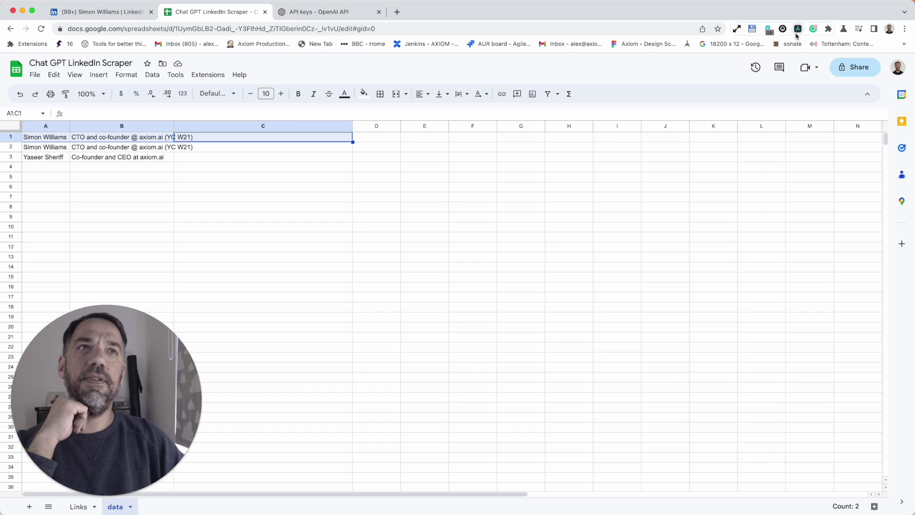
- Open the ChatGPT Web Scraper panel beside the sheet and watch the run write a fourth row
left_click(797, 30)
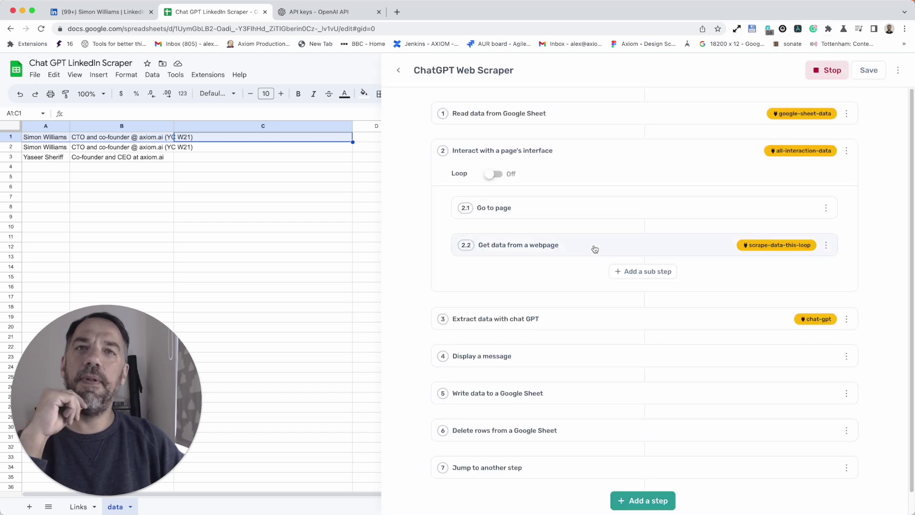
scroll(579, 317, "down", 1)
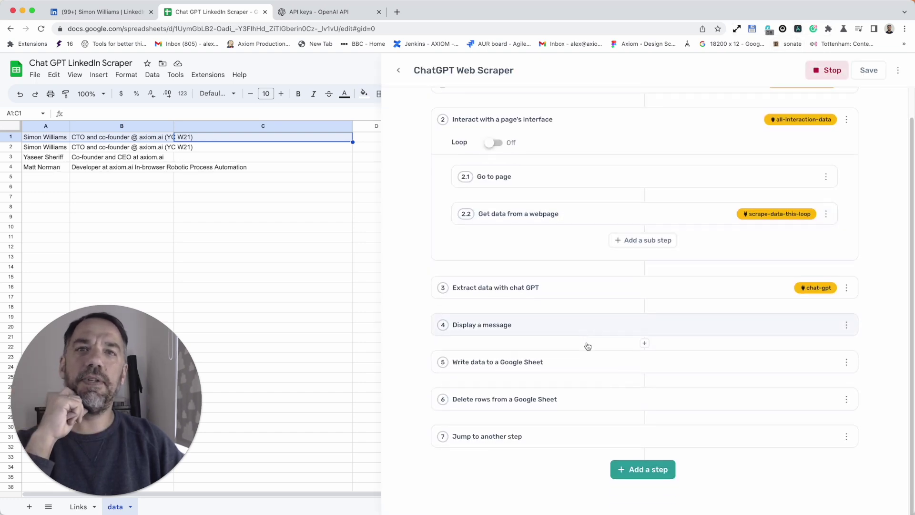
scroll(589, 348, "up", 1)
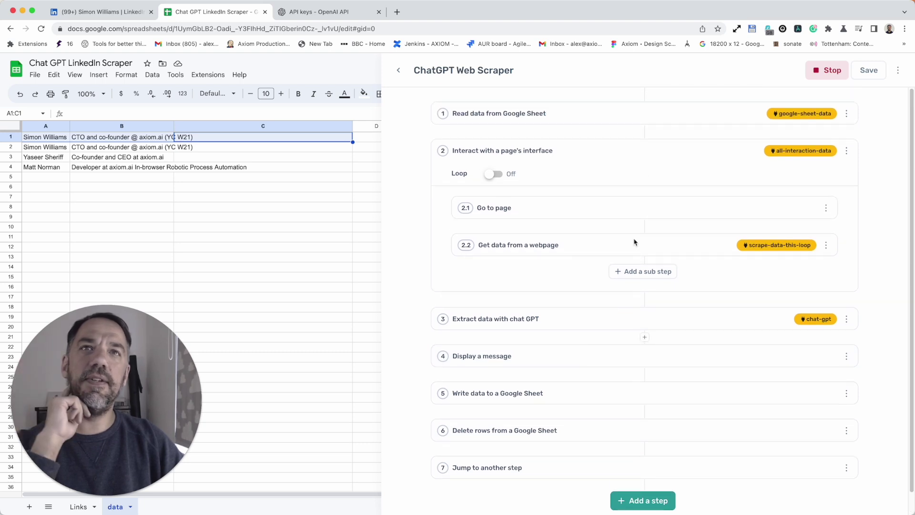
scroll(577, 381, "down", 1)
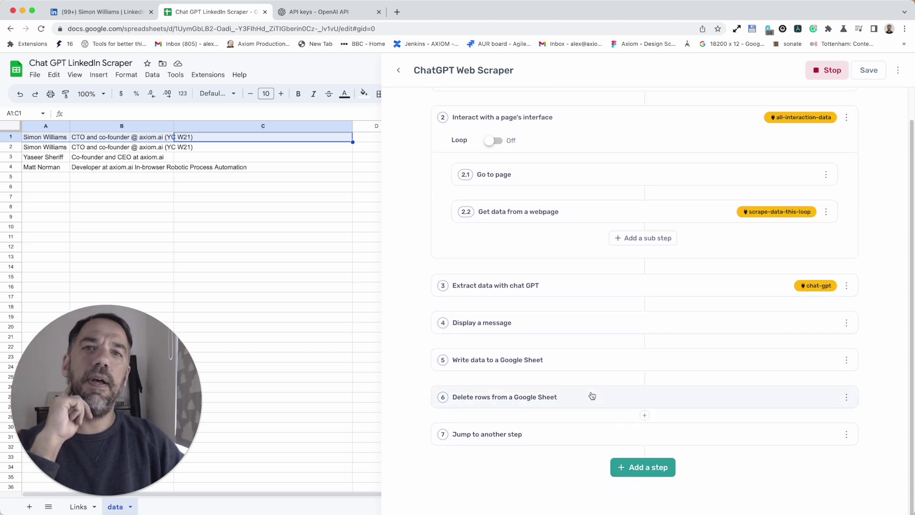